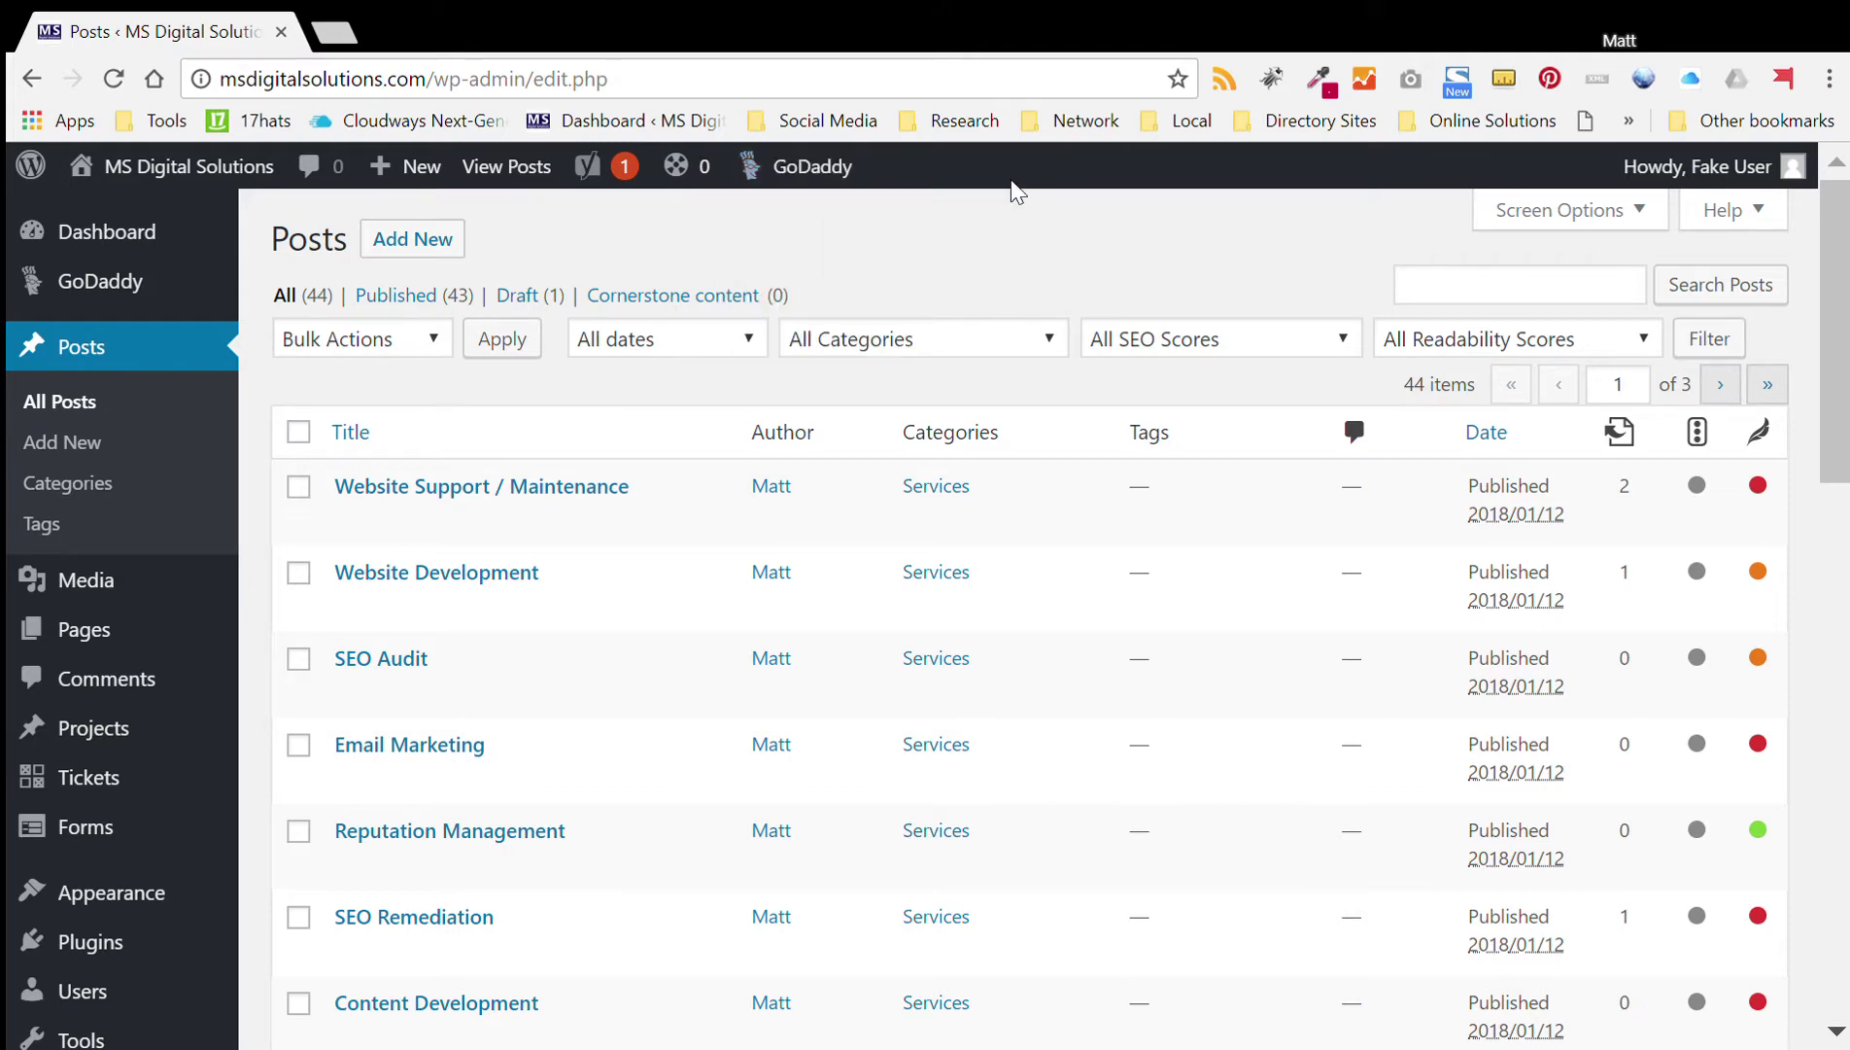
Open the post "Do I Really Need to Backup my Website" for editing
scroll(992, 198, "down", 2)
scroll(992, 197, "down", 4)
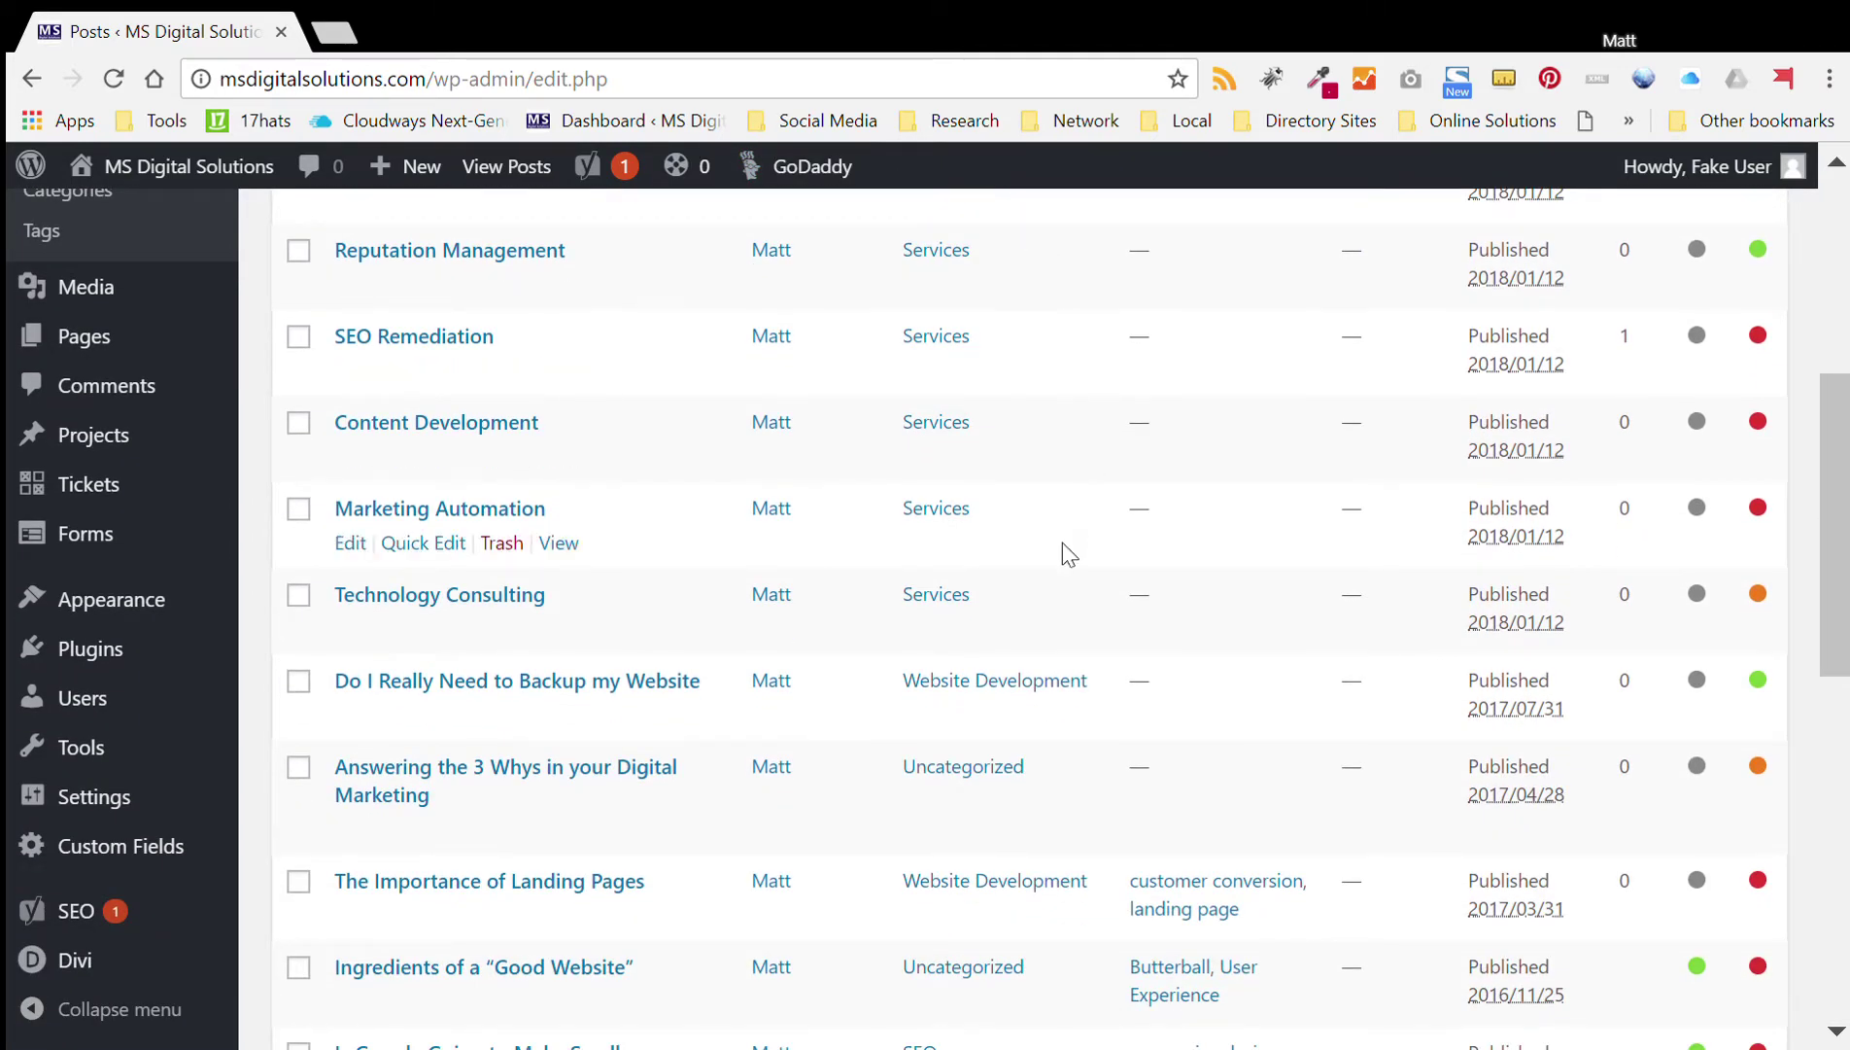
mouse_move(885, 713)
left_click(332, 717)
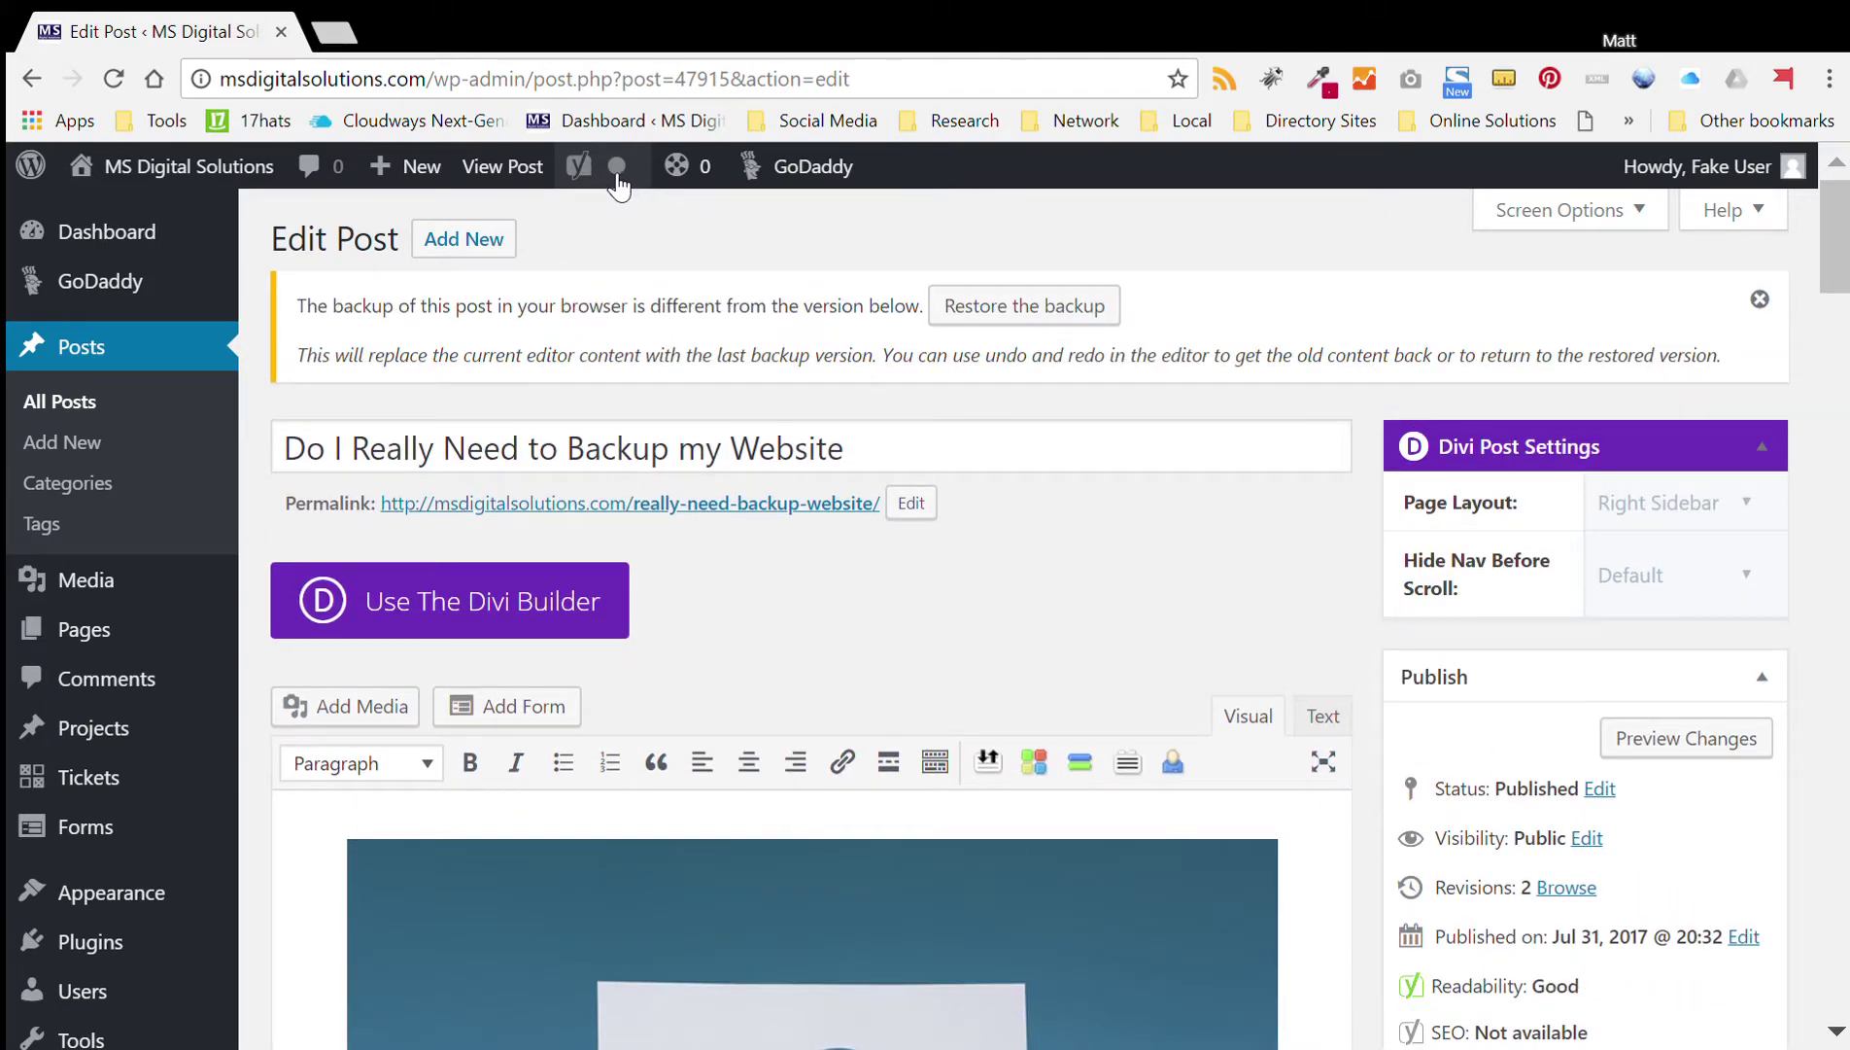
Show the Readability analysis in the Yoast SEO section below the post content
scroll(830, 444, "down", 5)
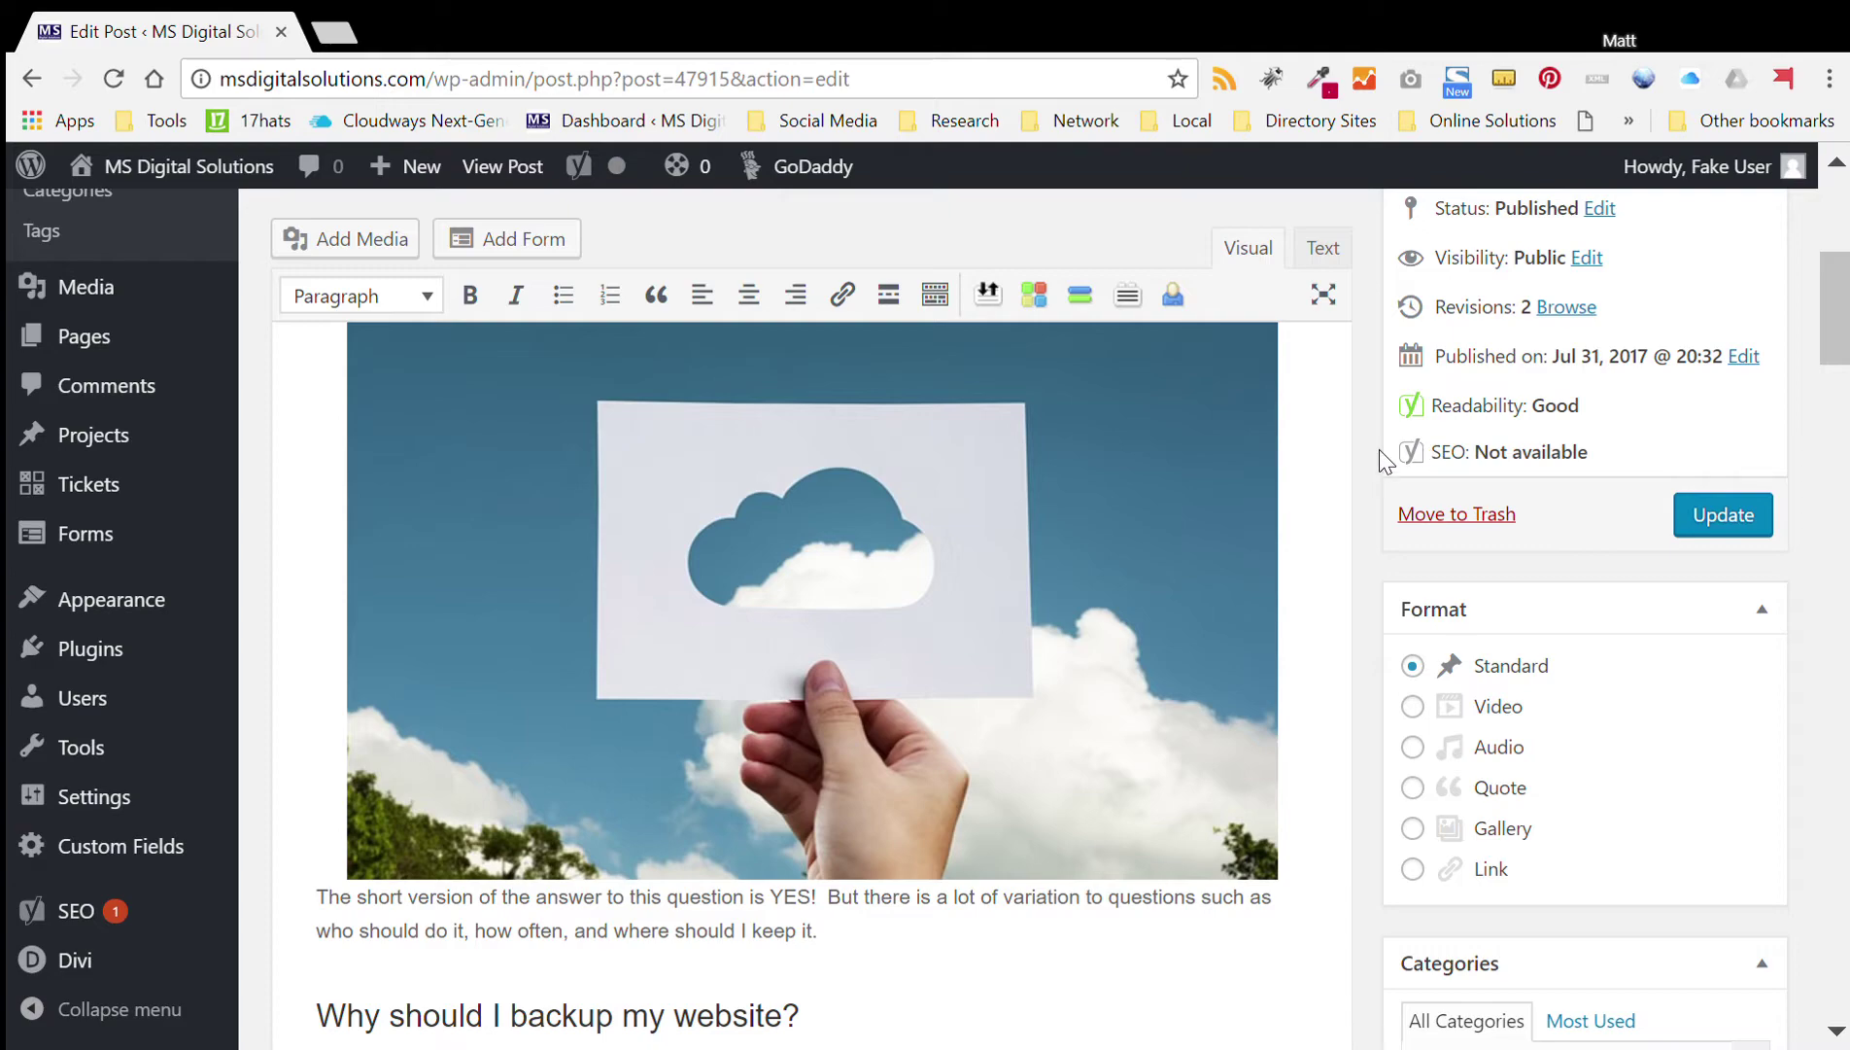
scroll(1045, 602, "down", 12)
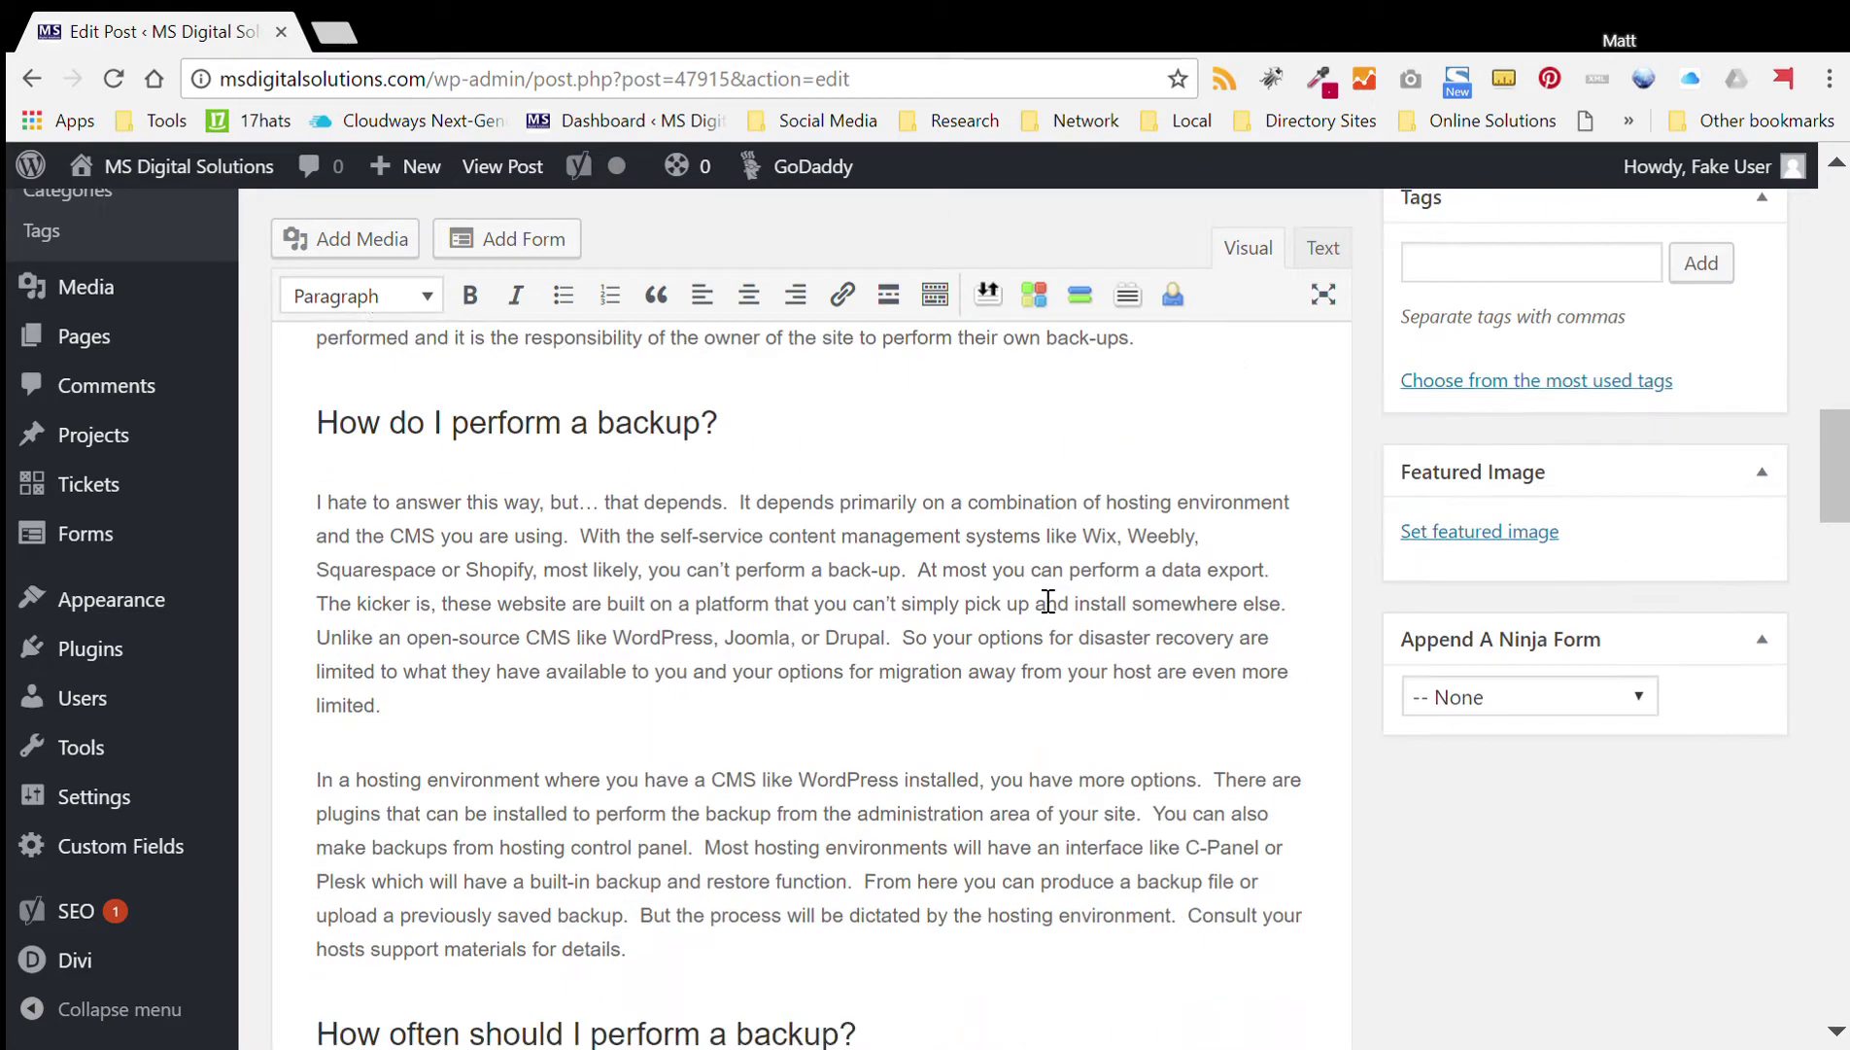
scroll(1048, 602, "down", 15)
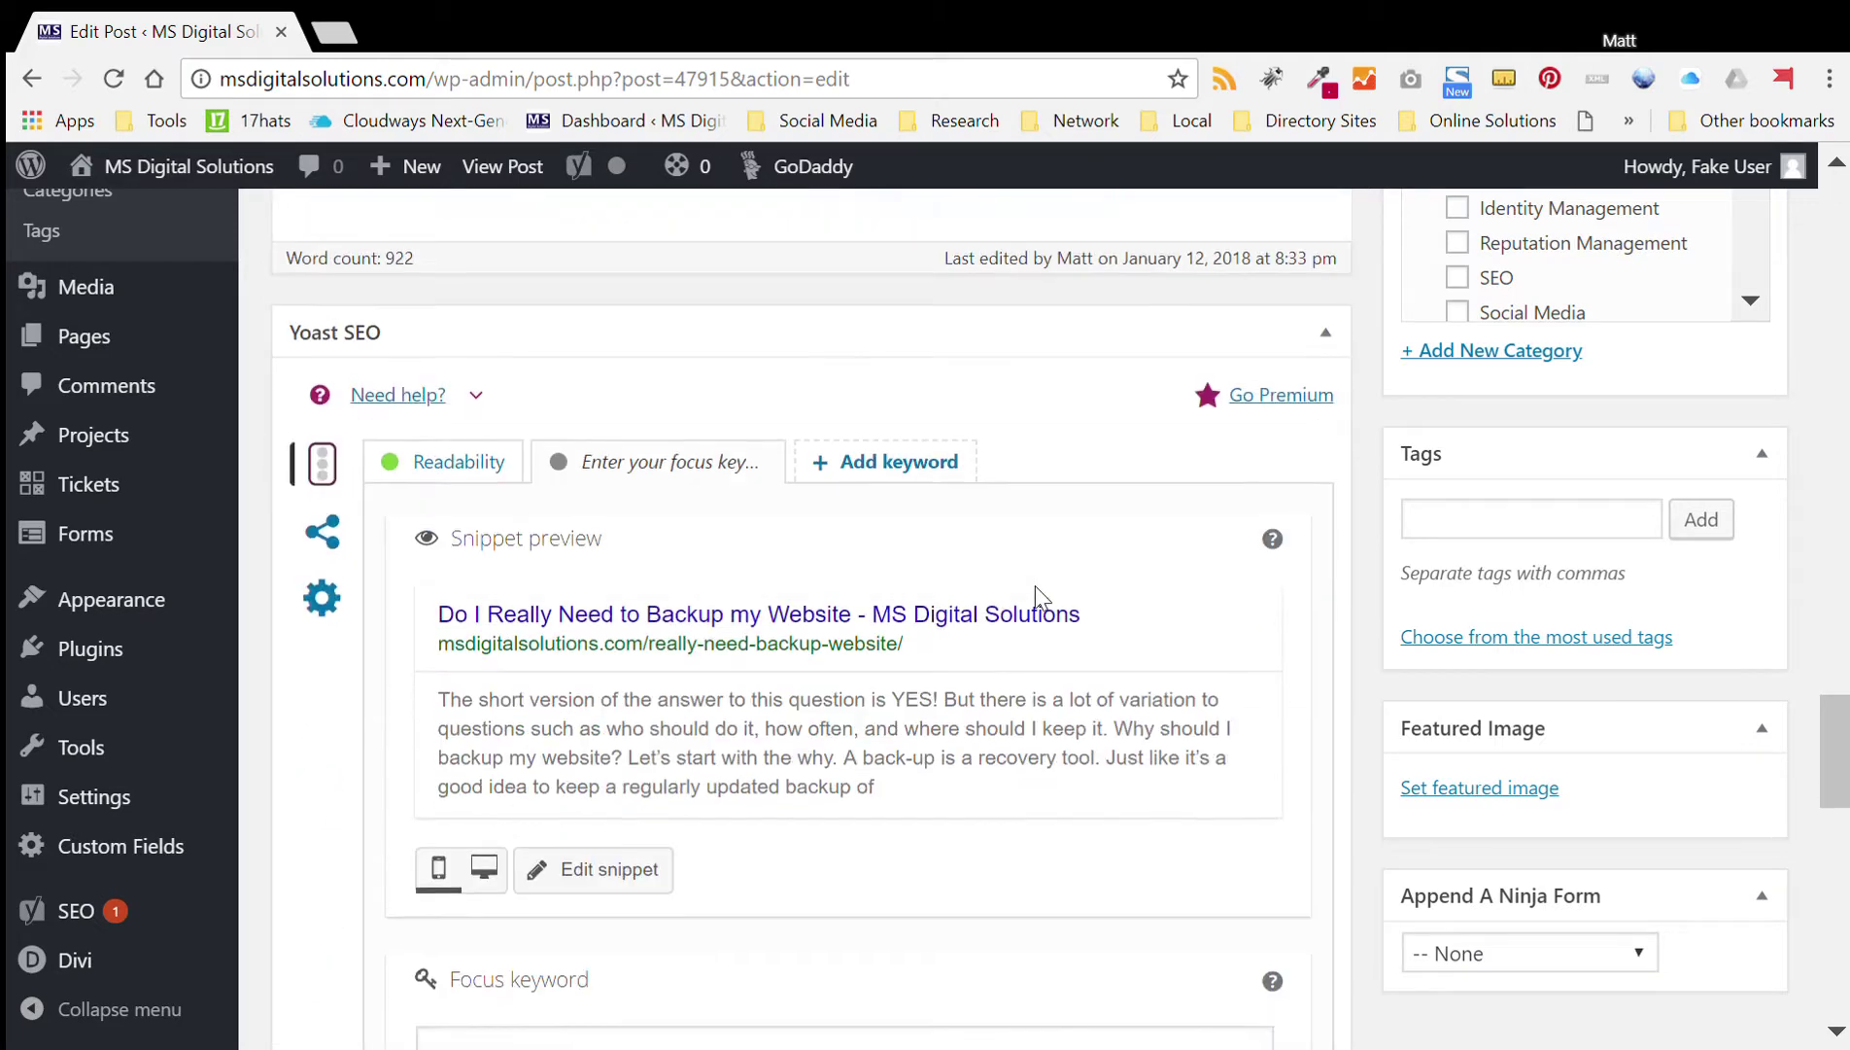
scroll(1038, 595, "down", 1)
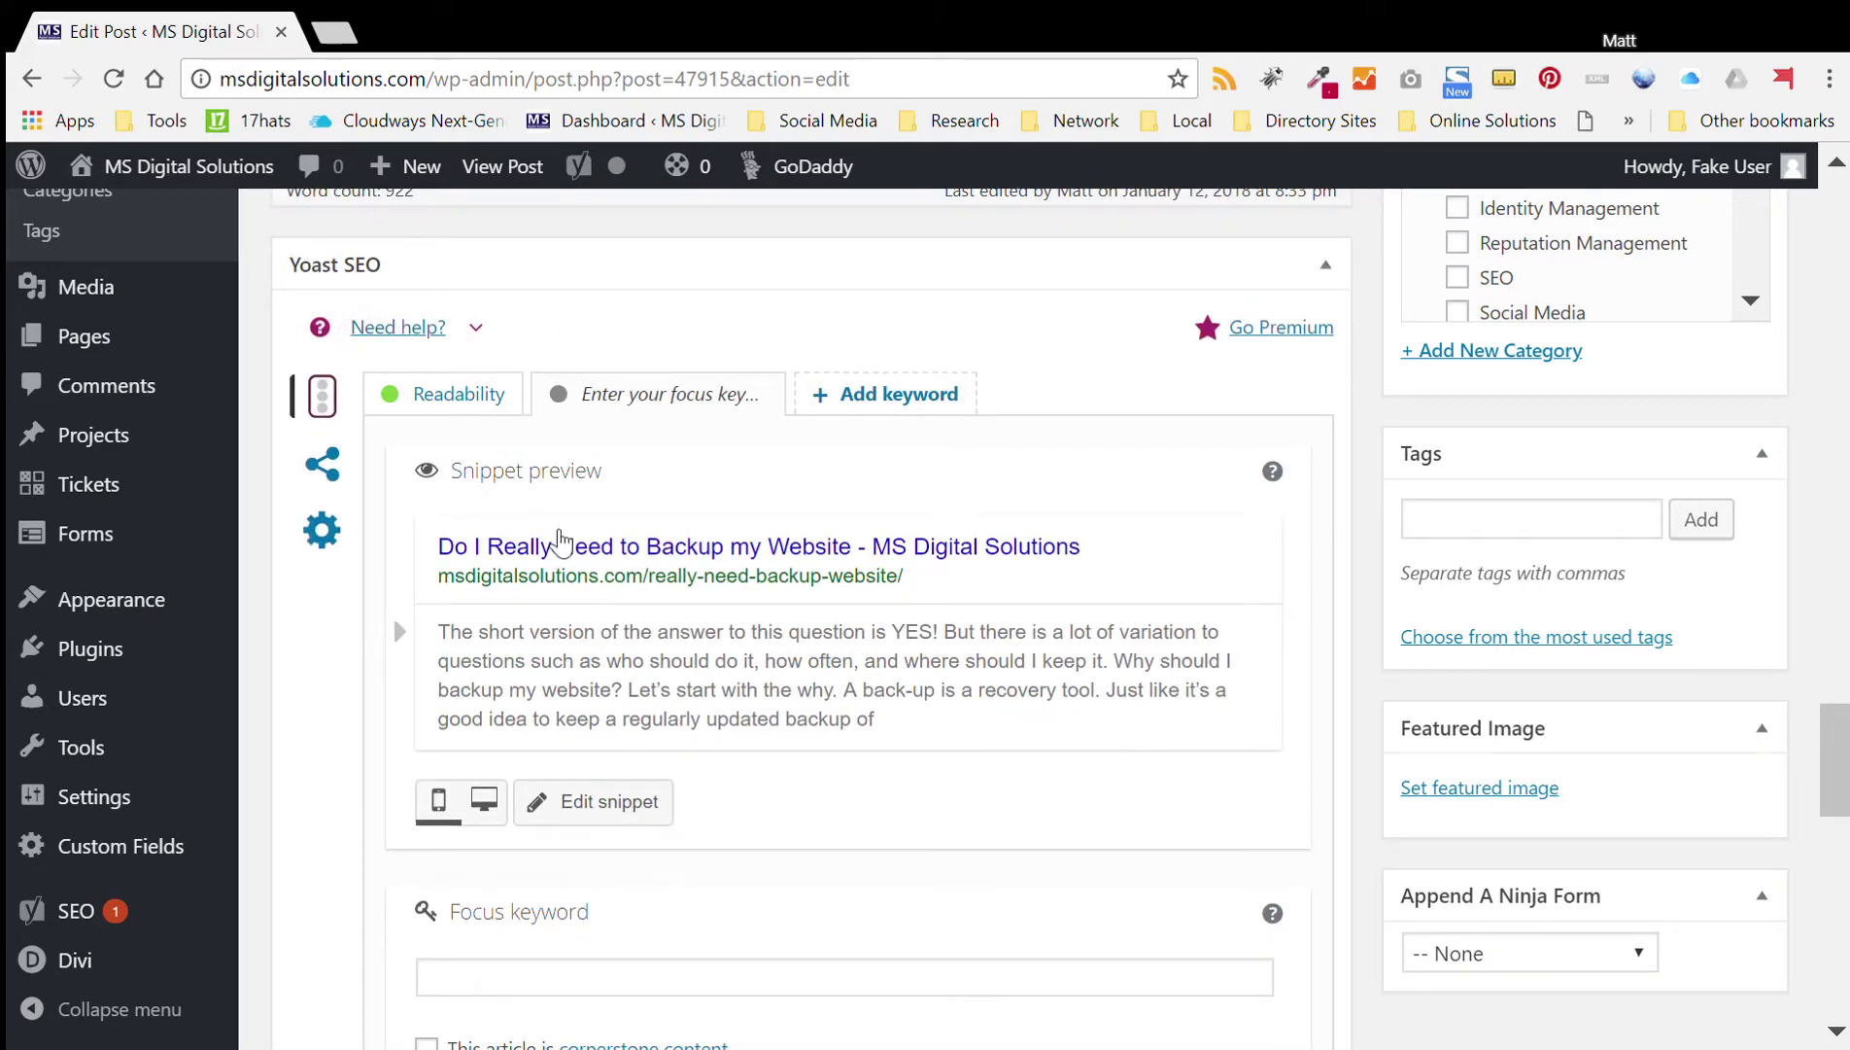
left_click(444, 401)
left_click(658, 401)
left_click(468, 413)
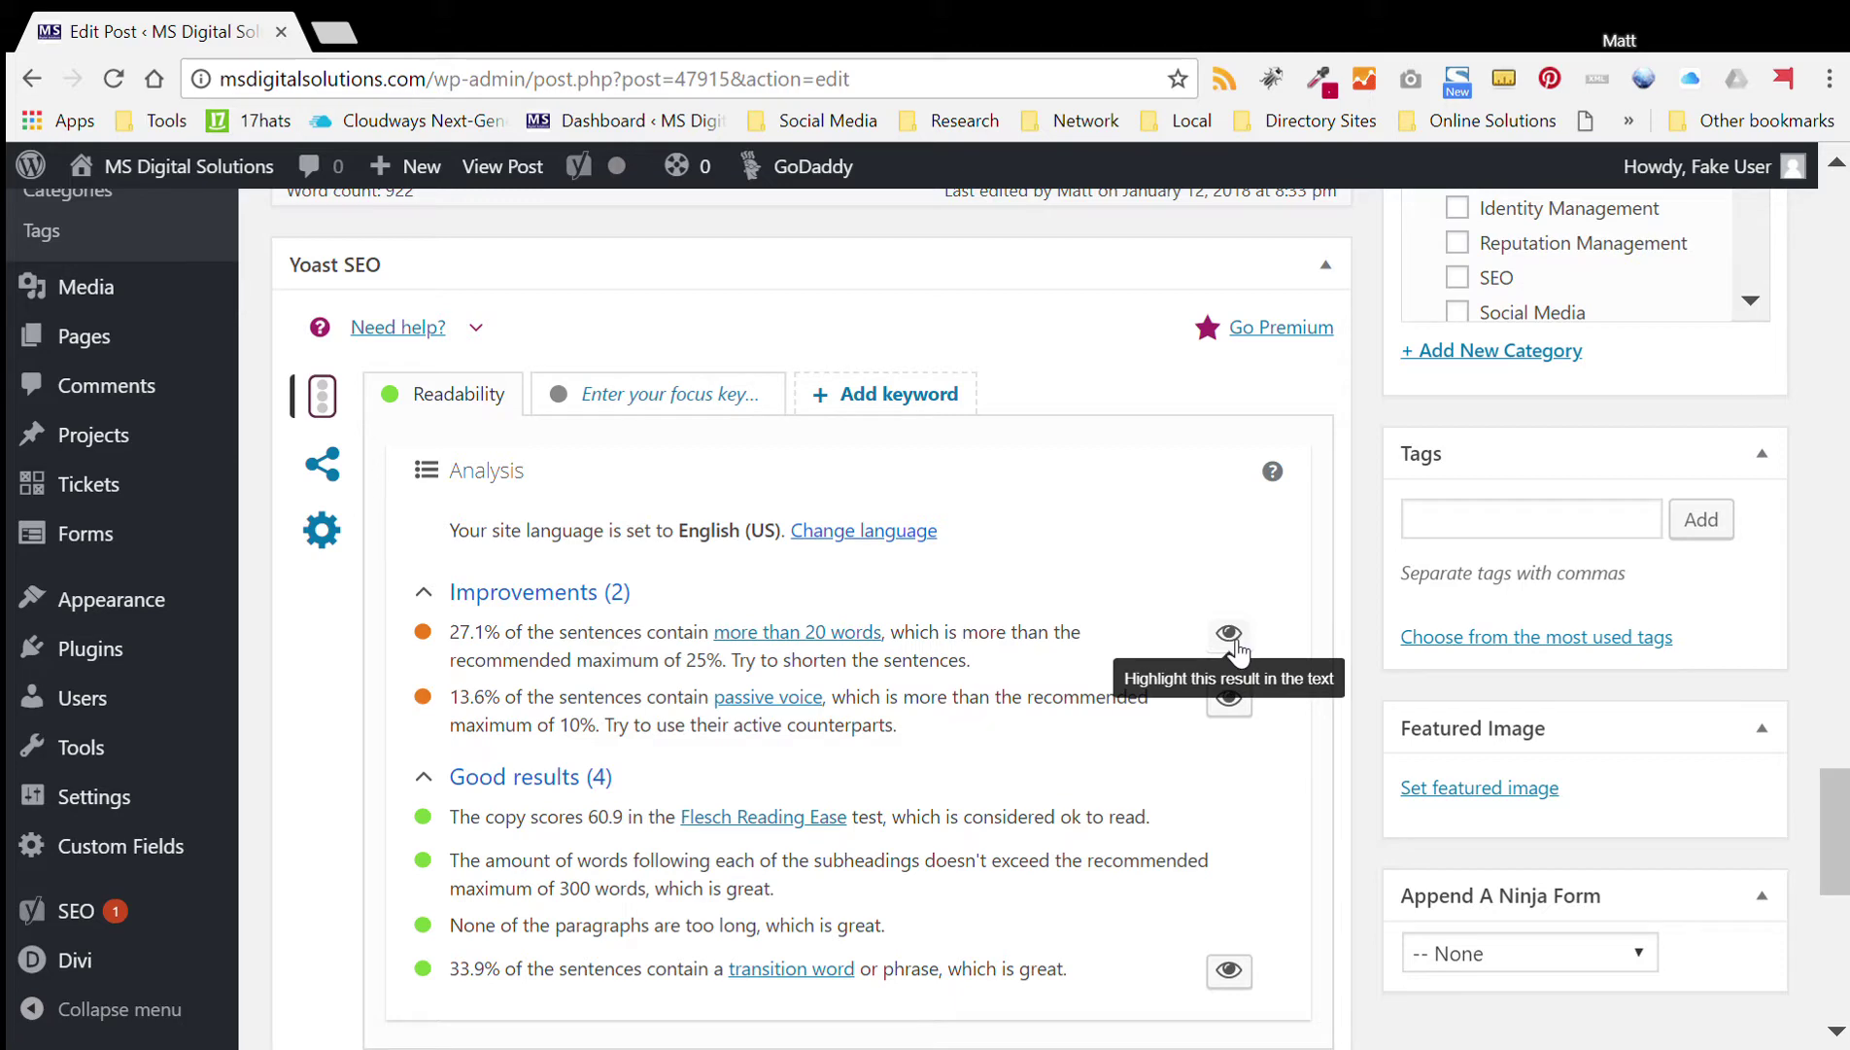
Highlight the sentences with more than 20 words in the post text, review them, and remove the highlighting
left_click(1231, 639)
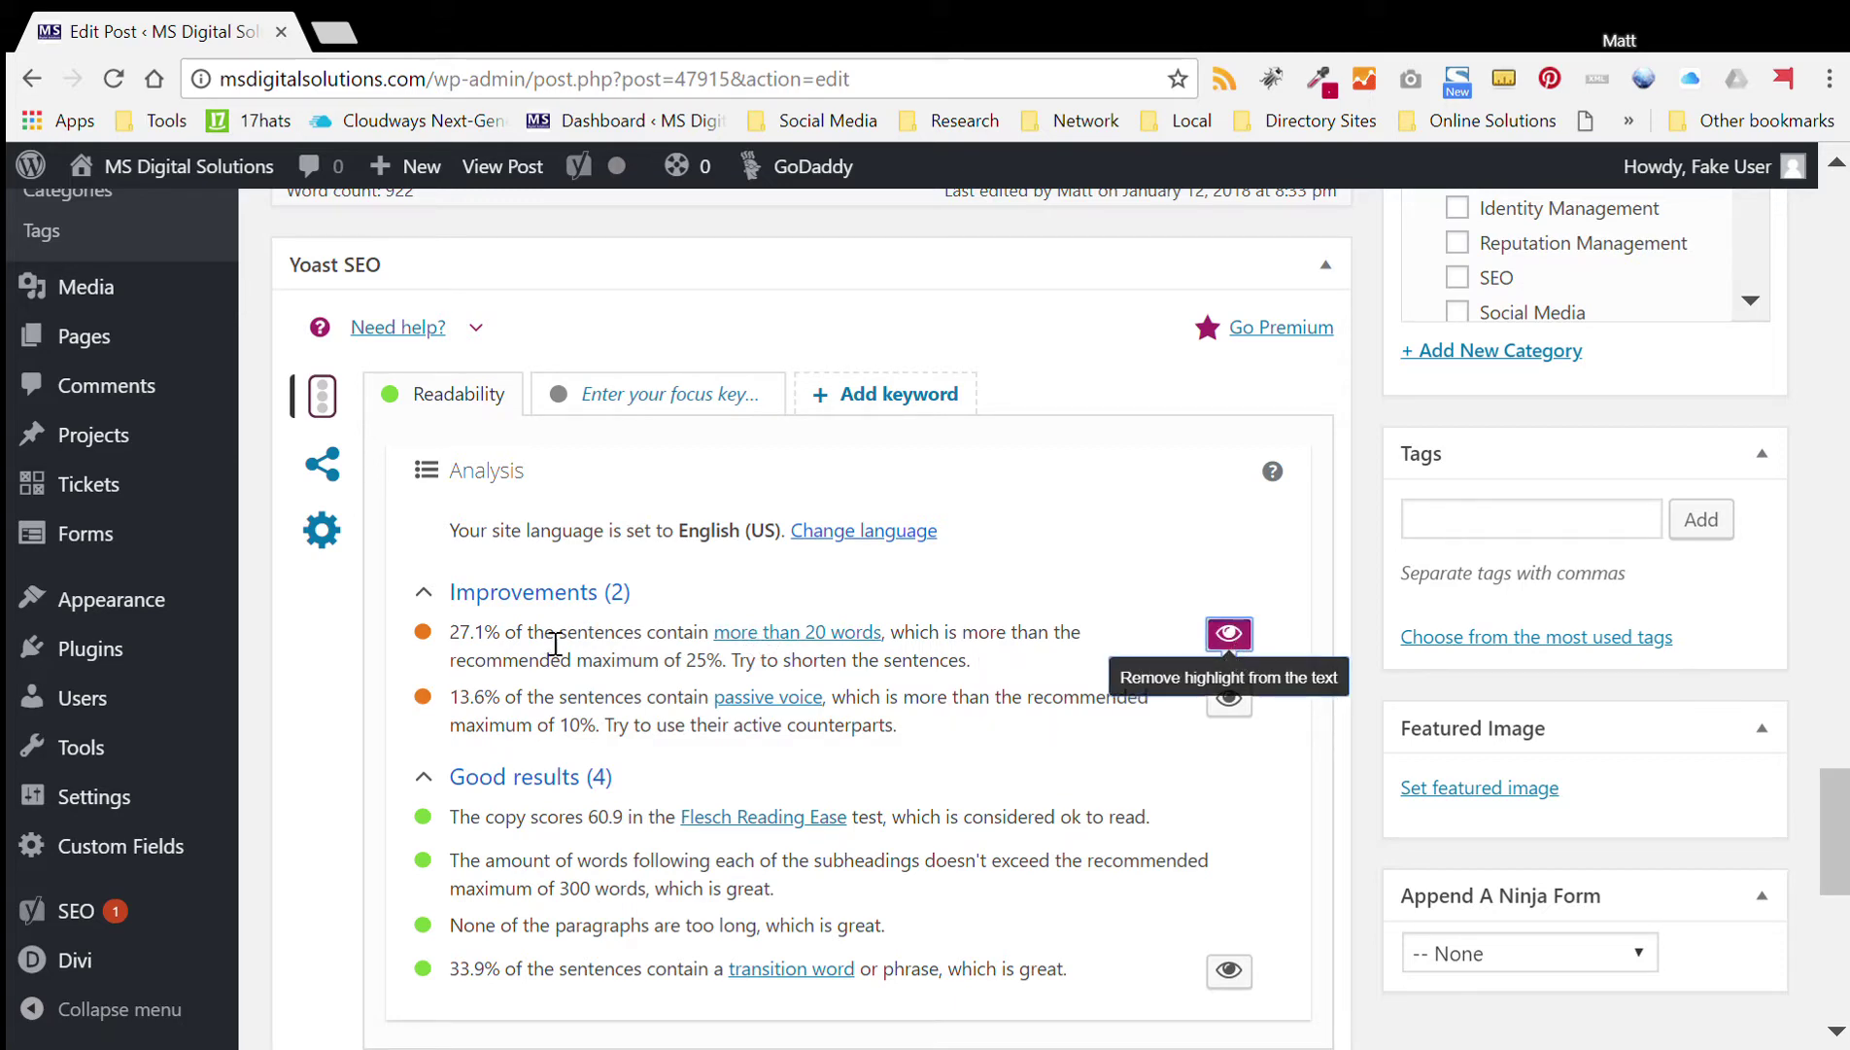
scroll(680, 671, "up", 8)
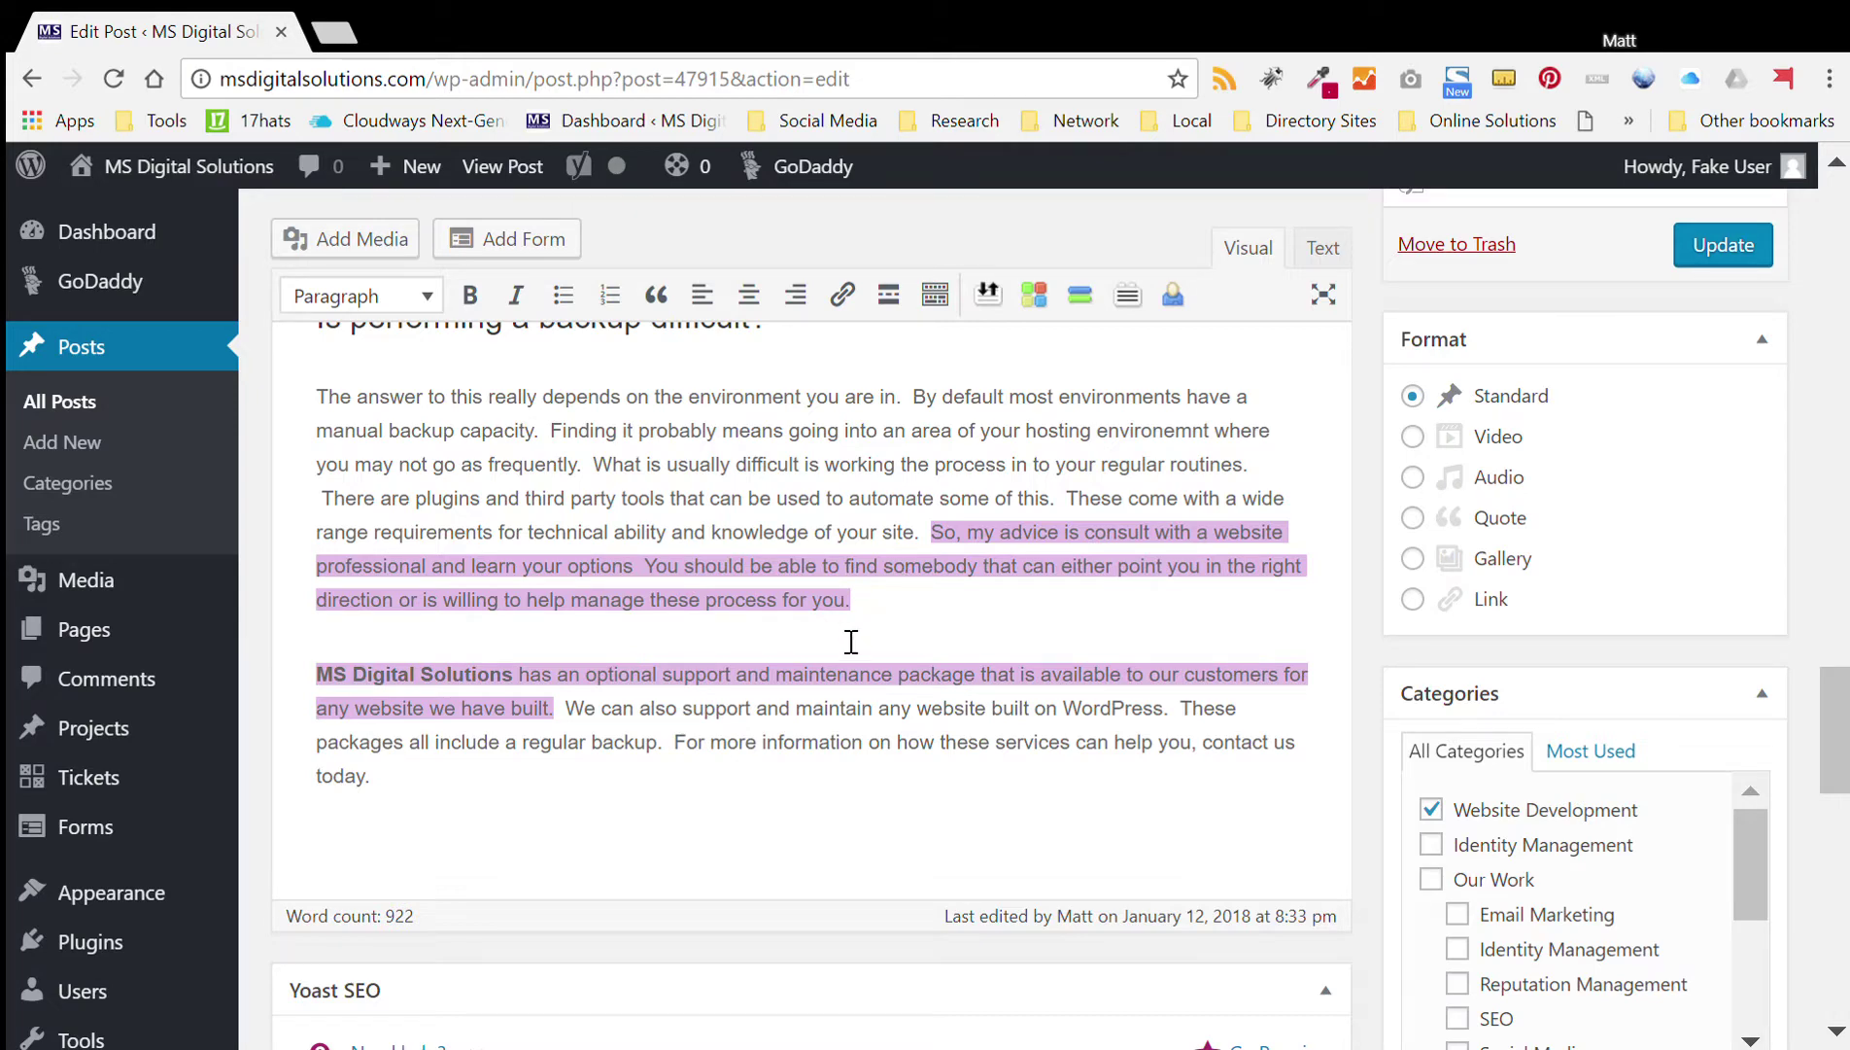
scroll(852, 641, "down", 5)
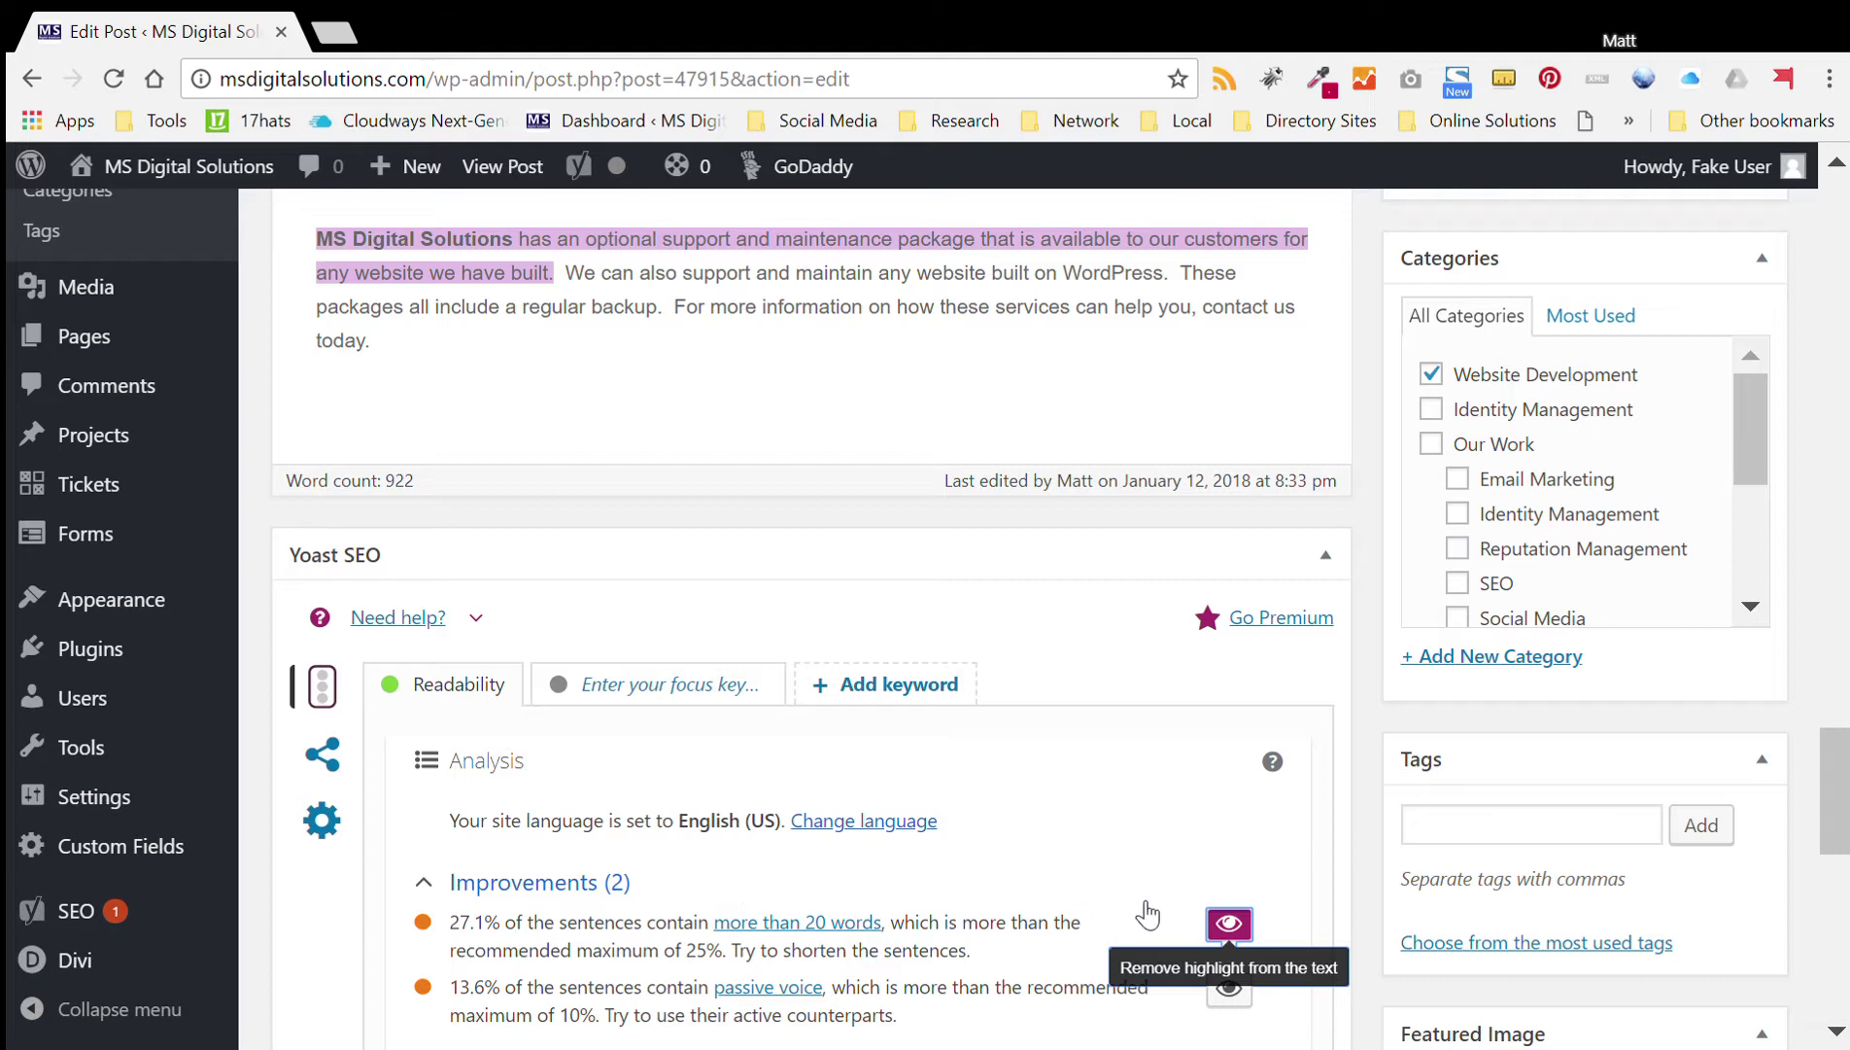
left_click(1230, 924)
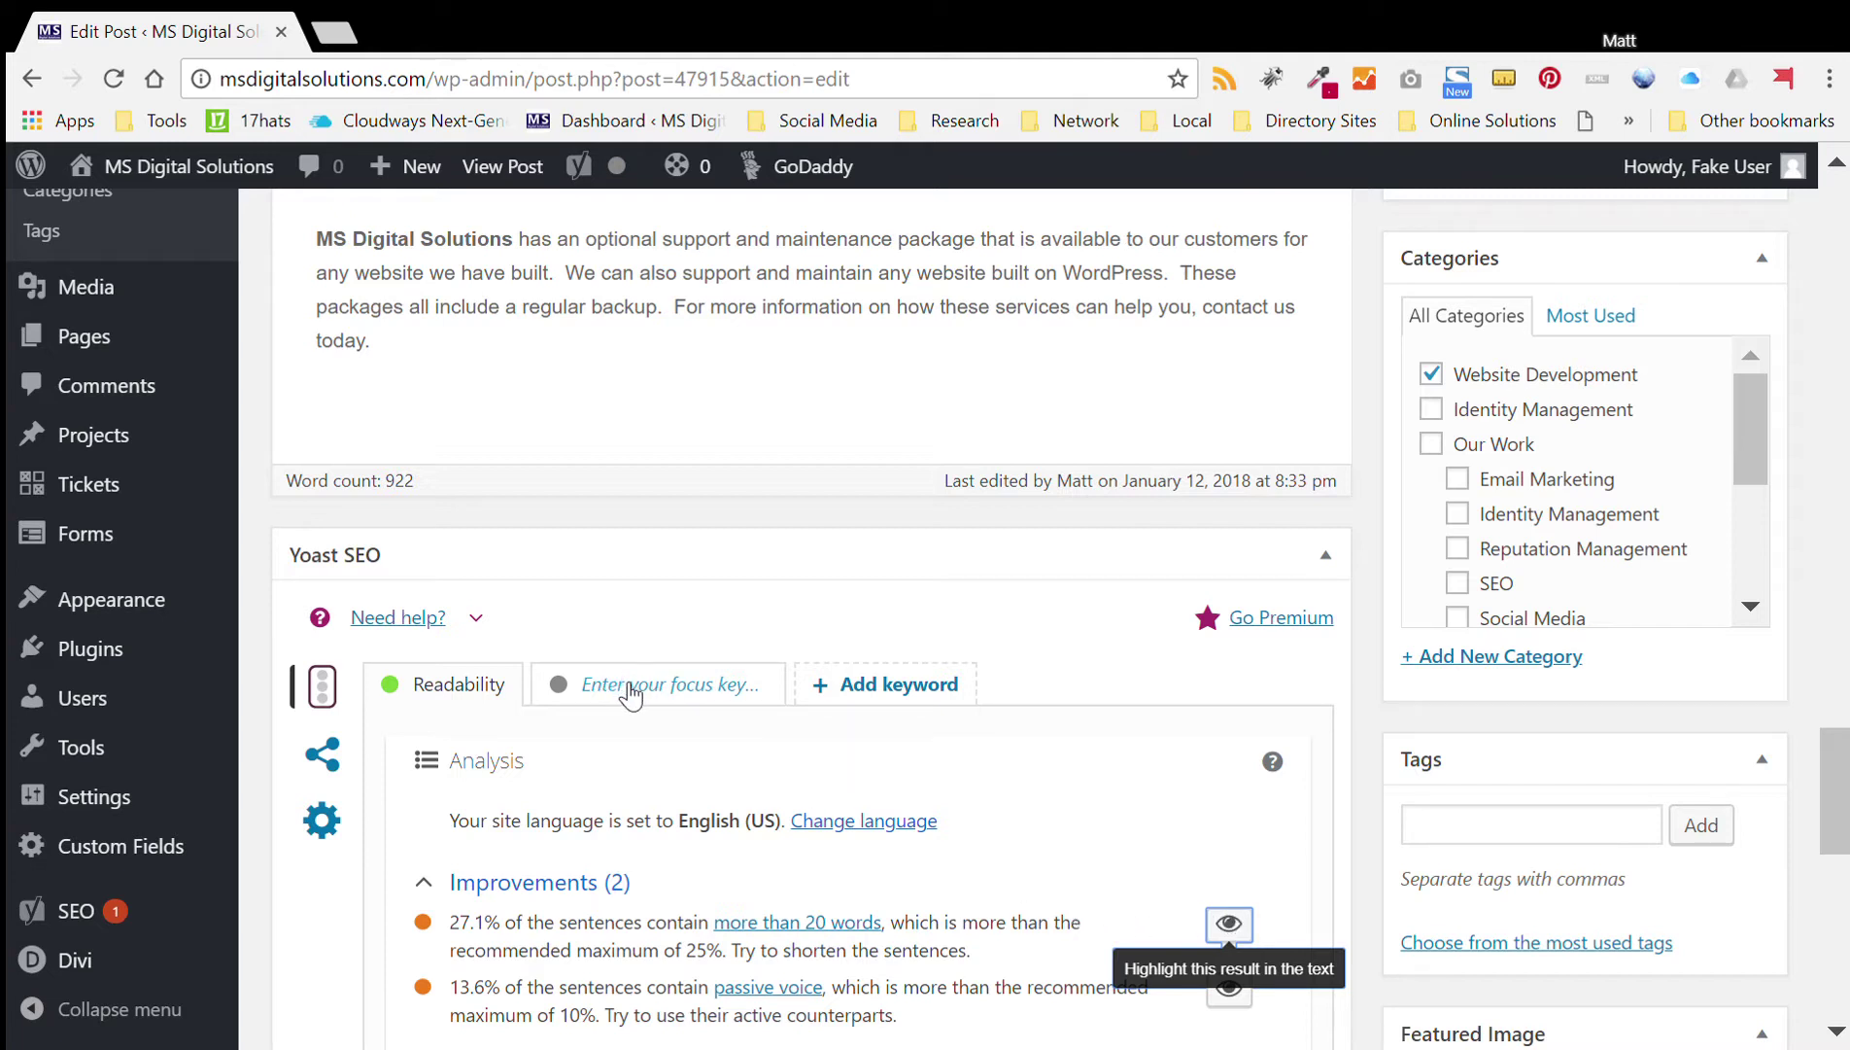
Set the post's Yoast focus keyword to "backup"
left_click(630, 690)
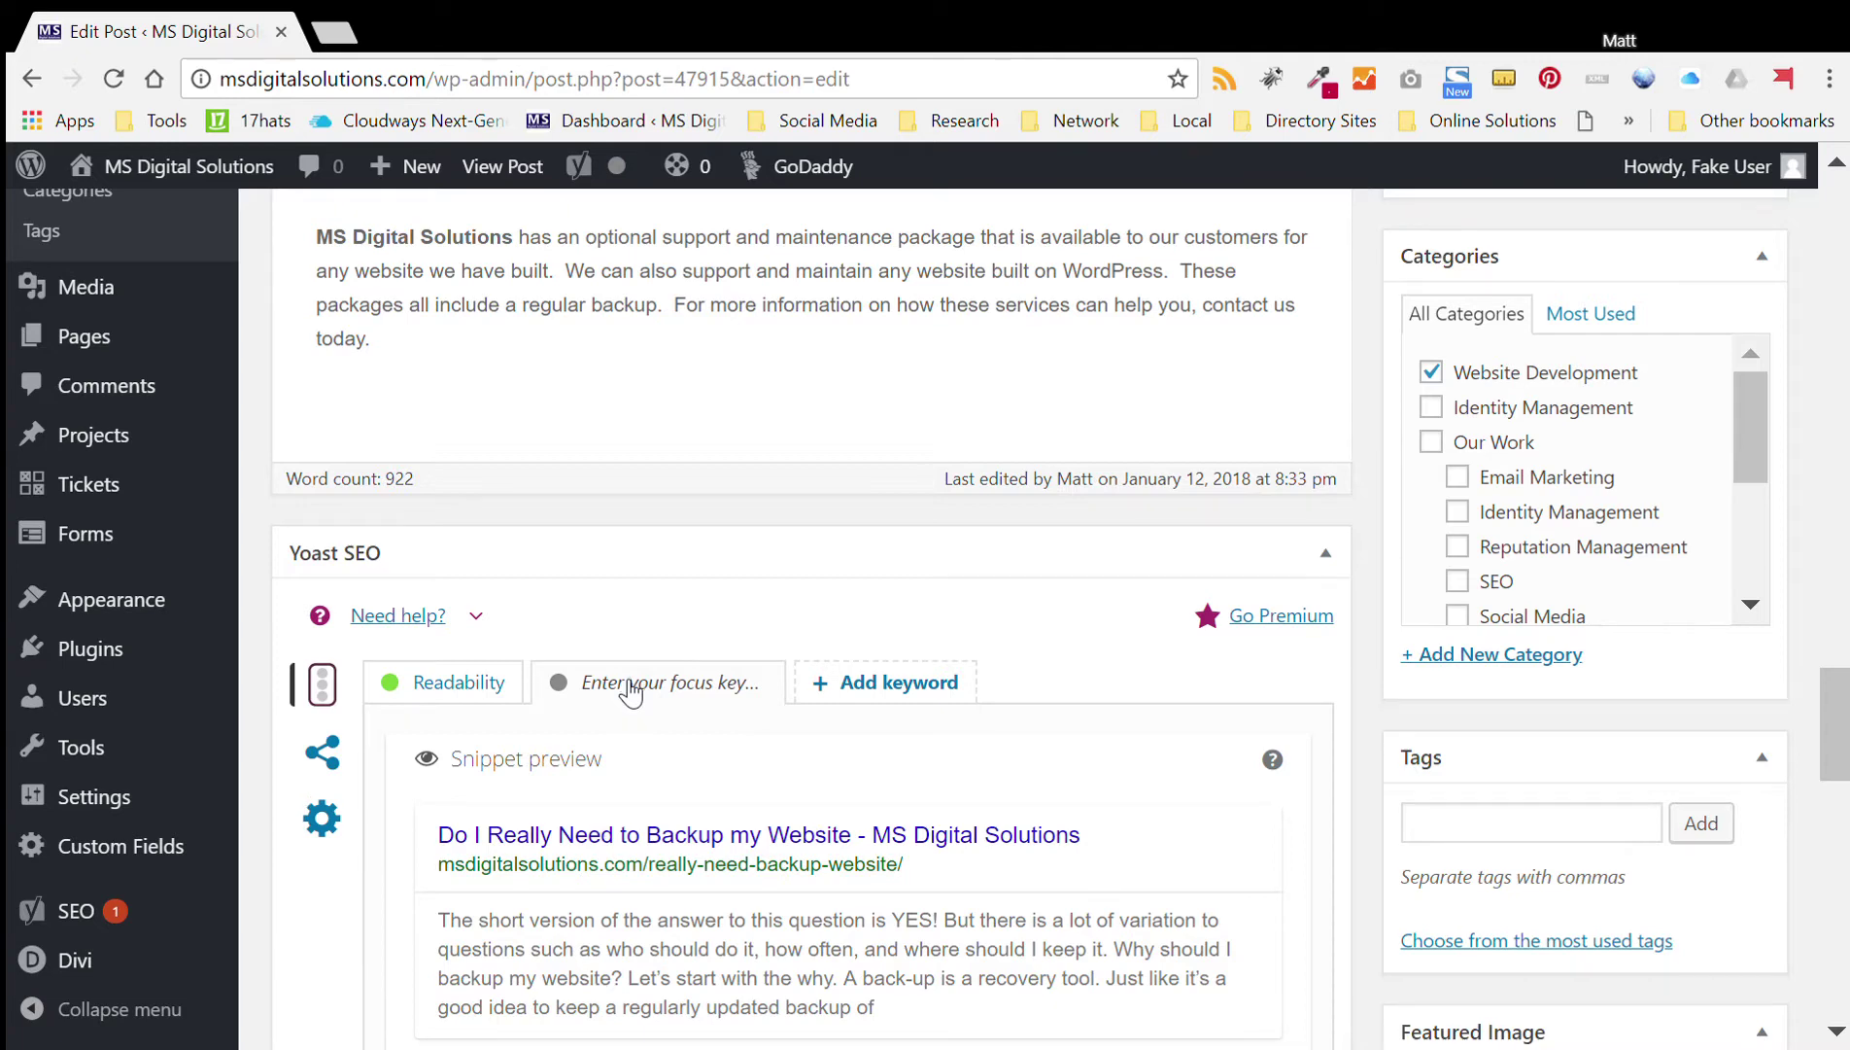
scroll(630, 692, "down", 6)
left_click(557, 701)
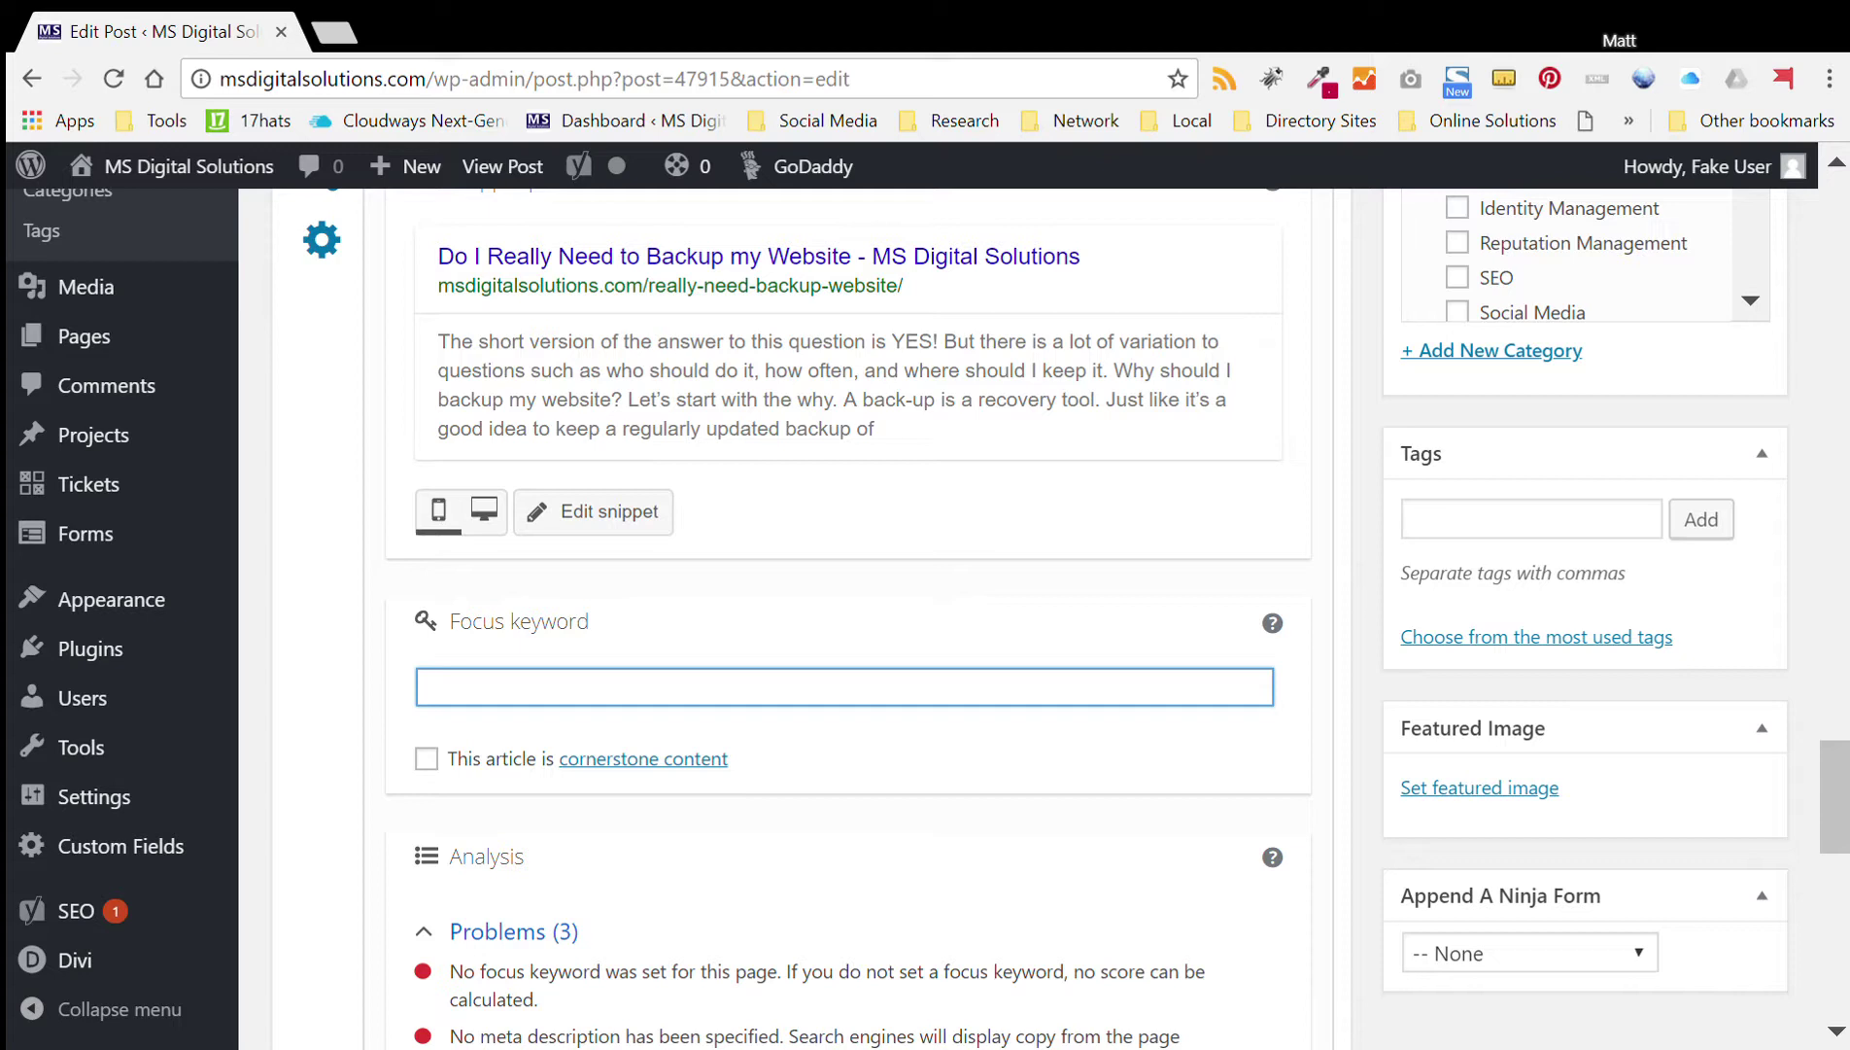
type("backup")
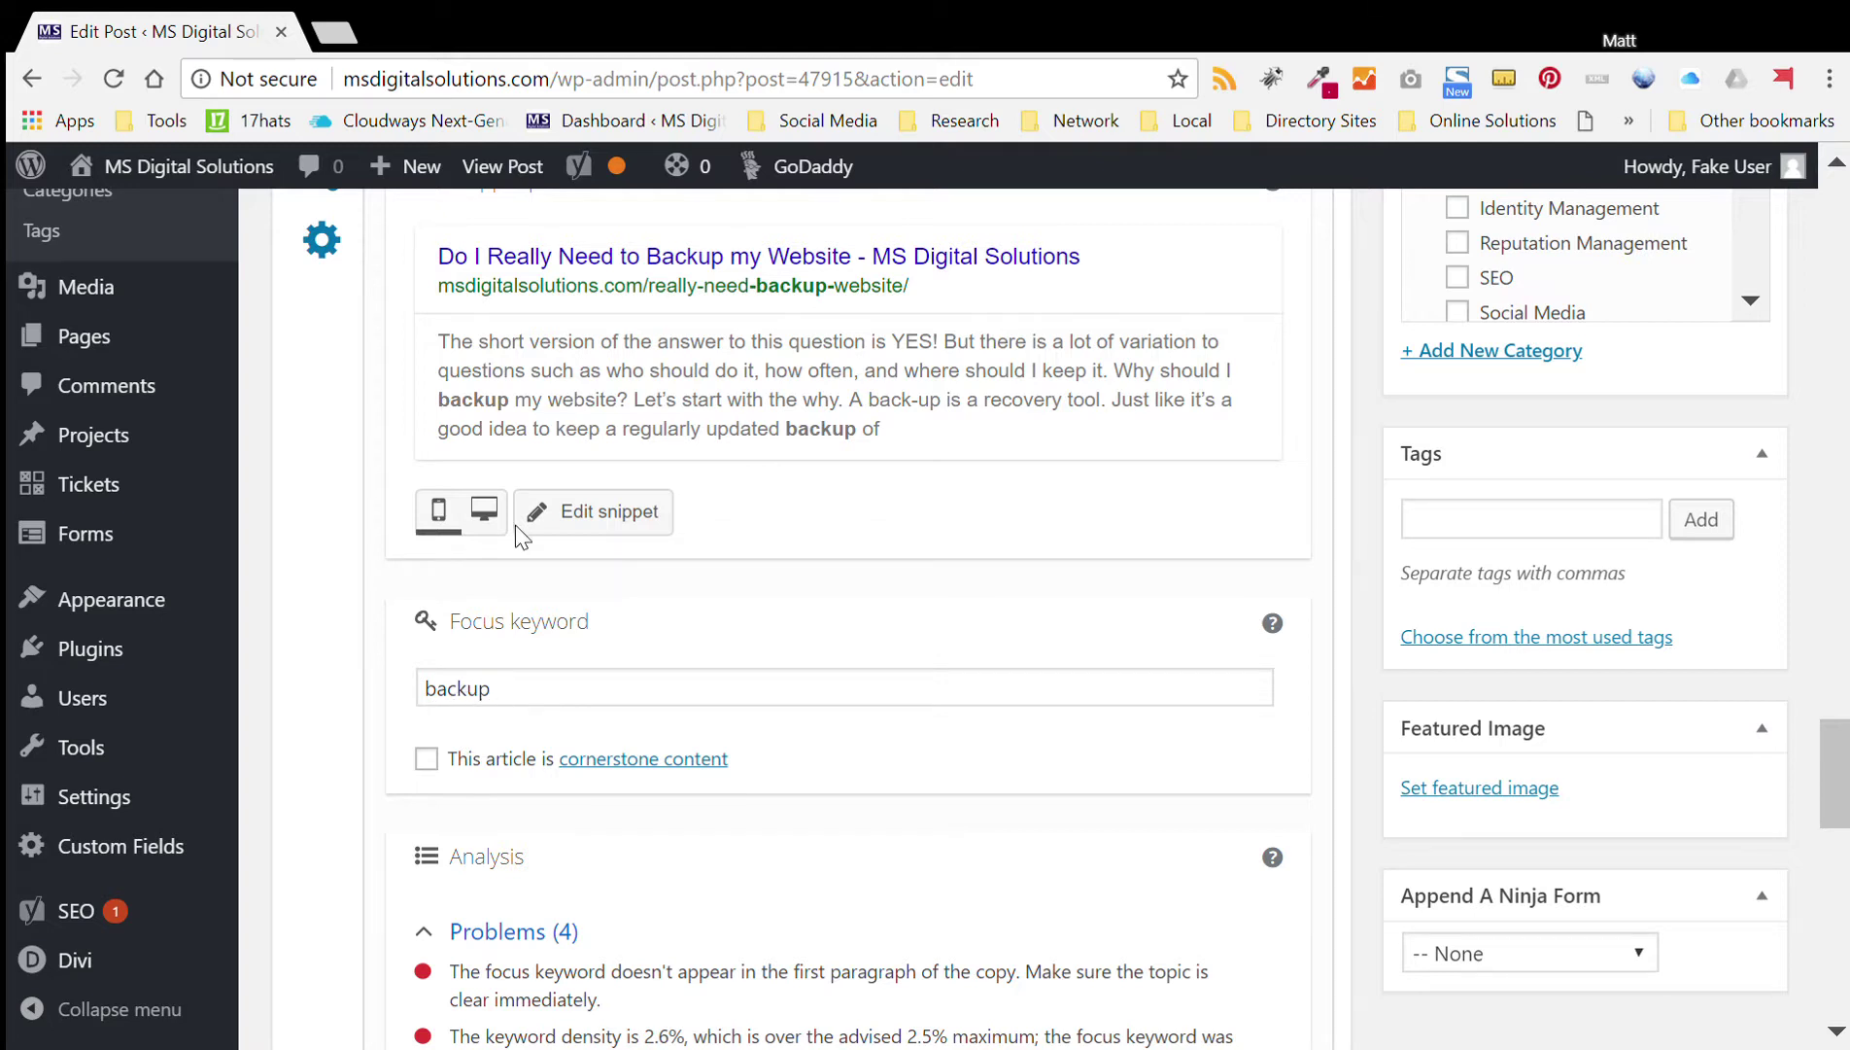
Check the post's SEO rating in the publish settings and review the focus keyword analysis results
mouse_move(622, 180)
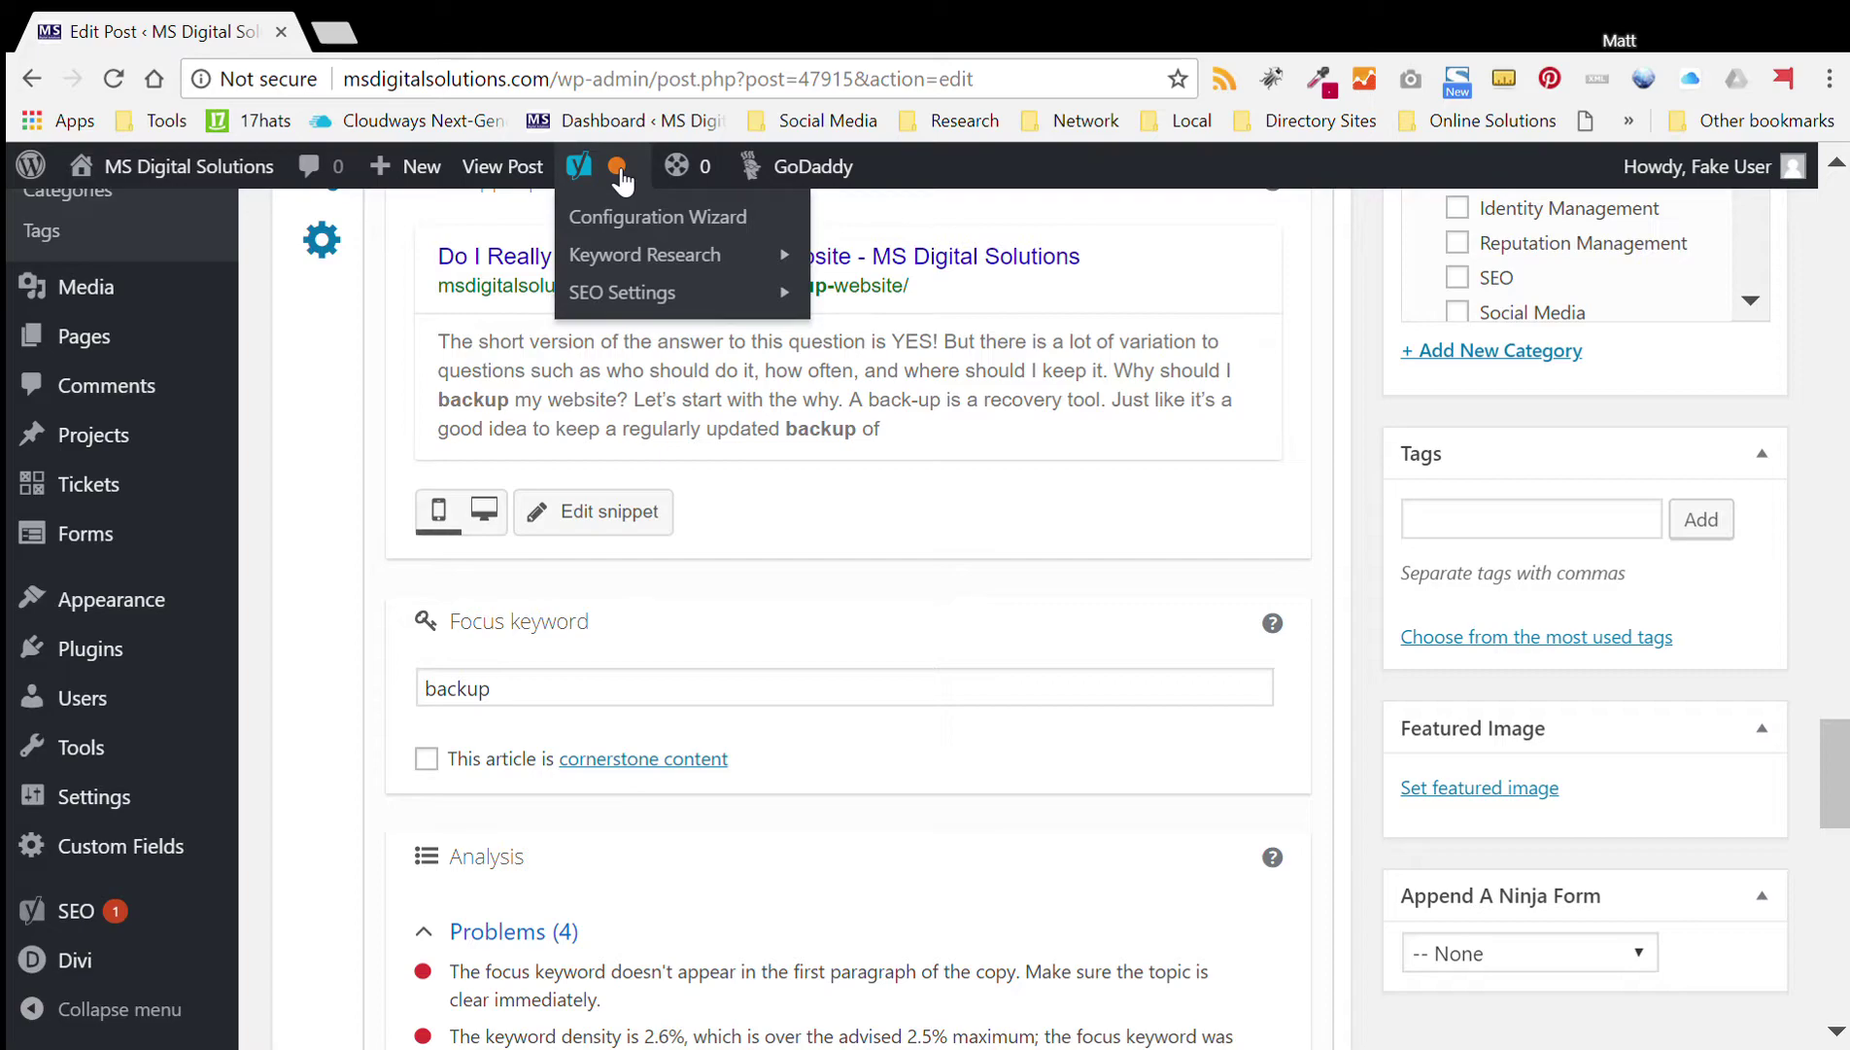
left_click_drag(1831, 758, 1832, 424)
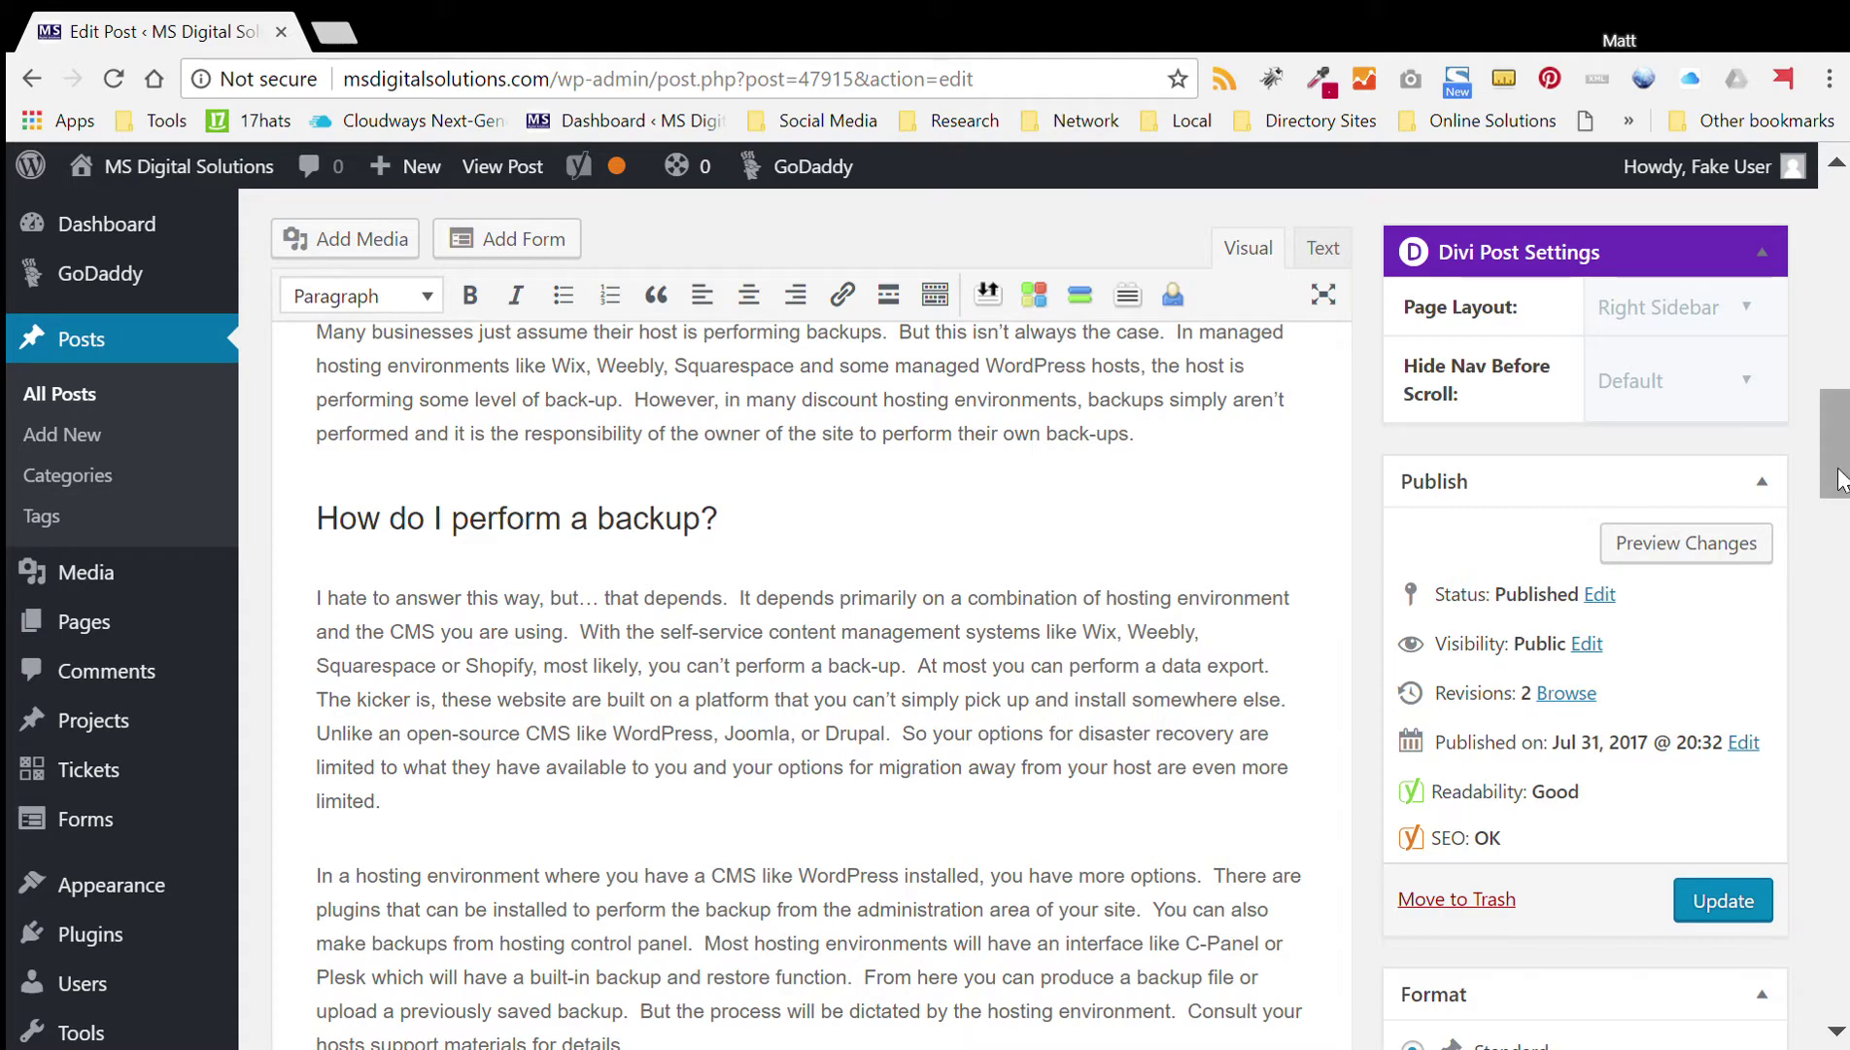
left_click_drag(1839, 480, 1771, 860)
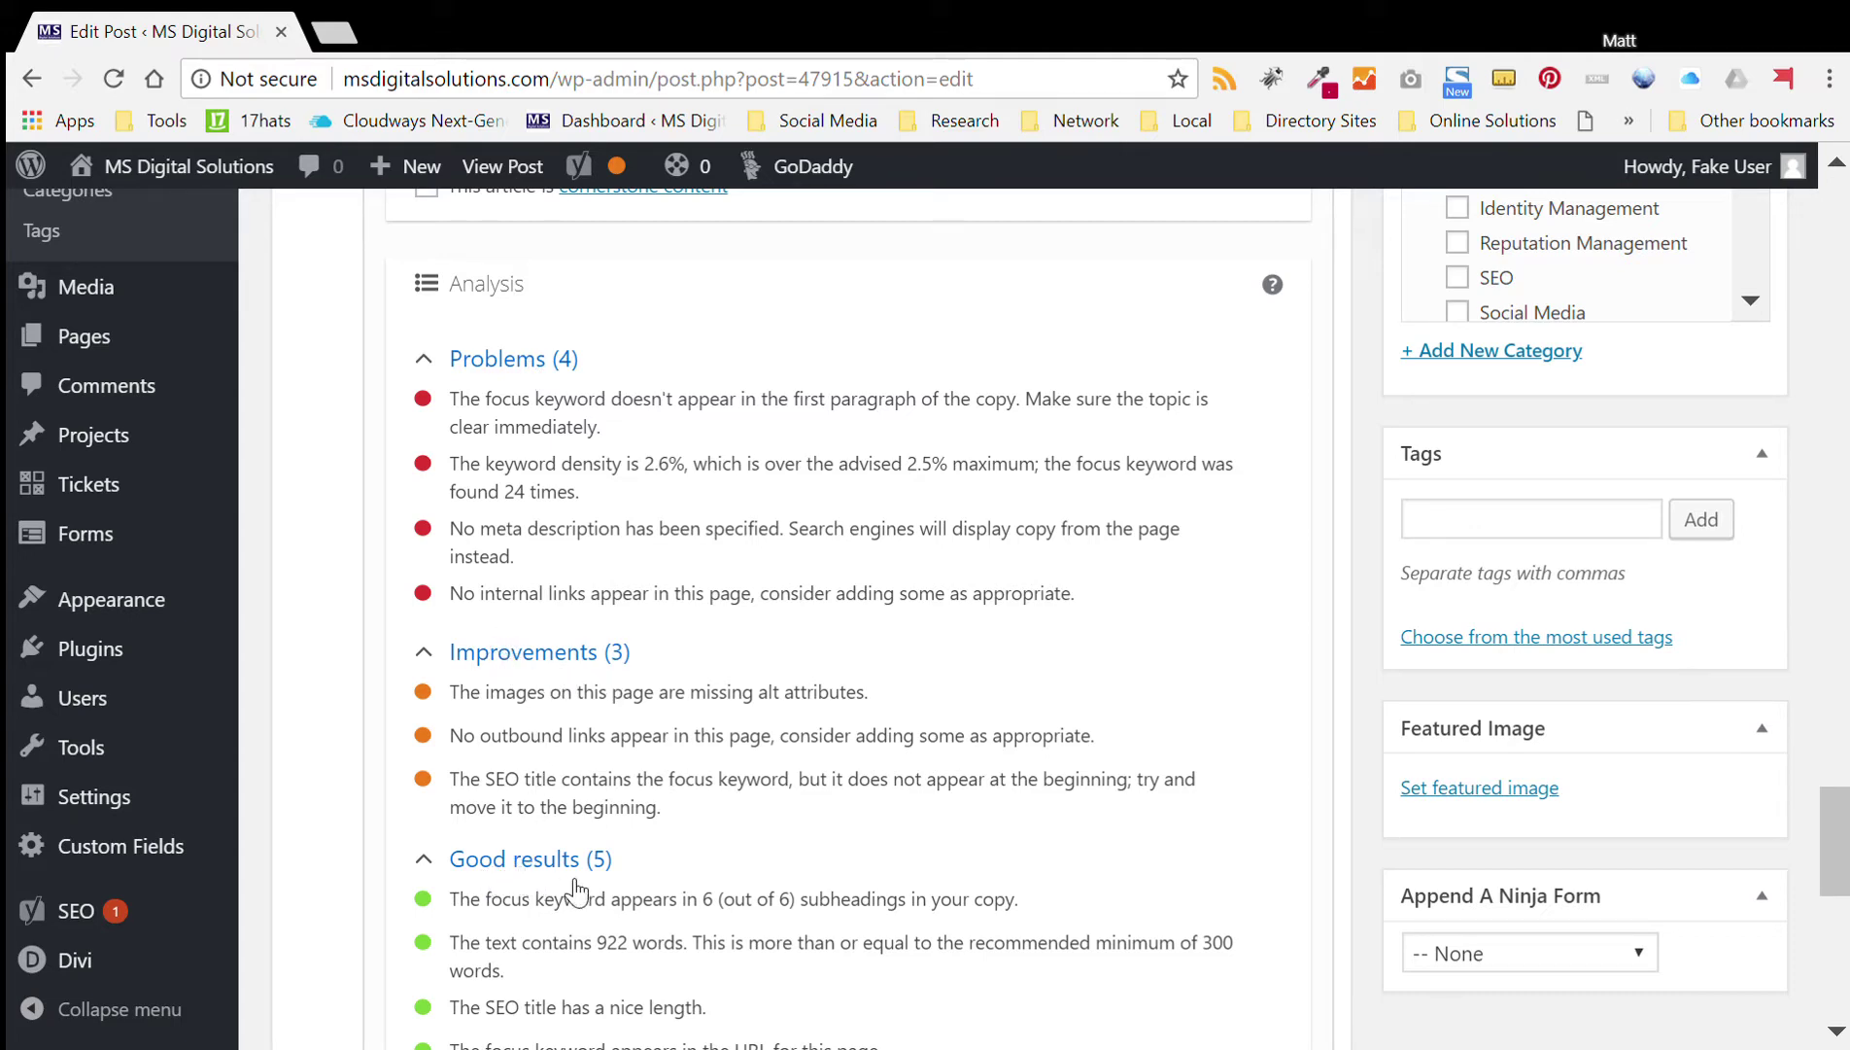
scroll(633, 886, "down", 2)
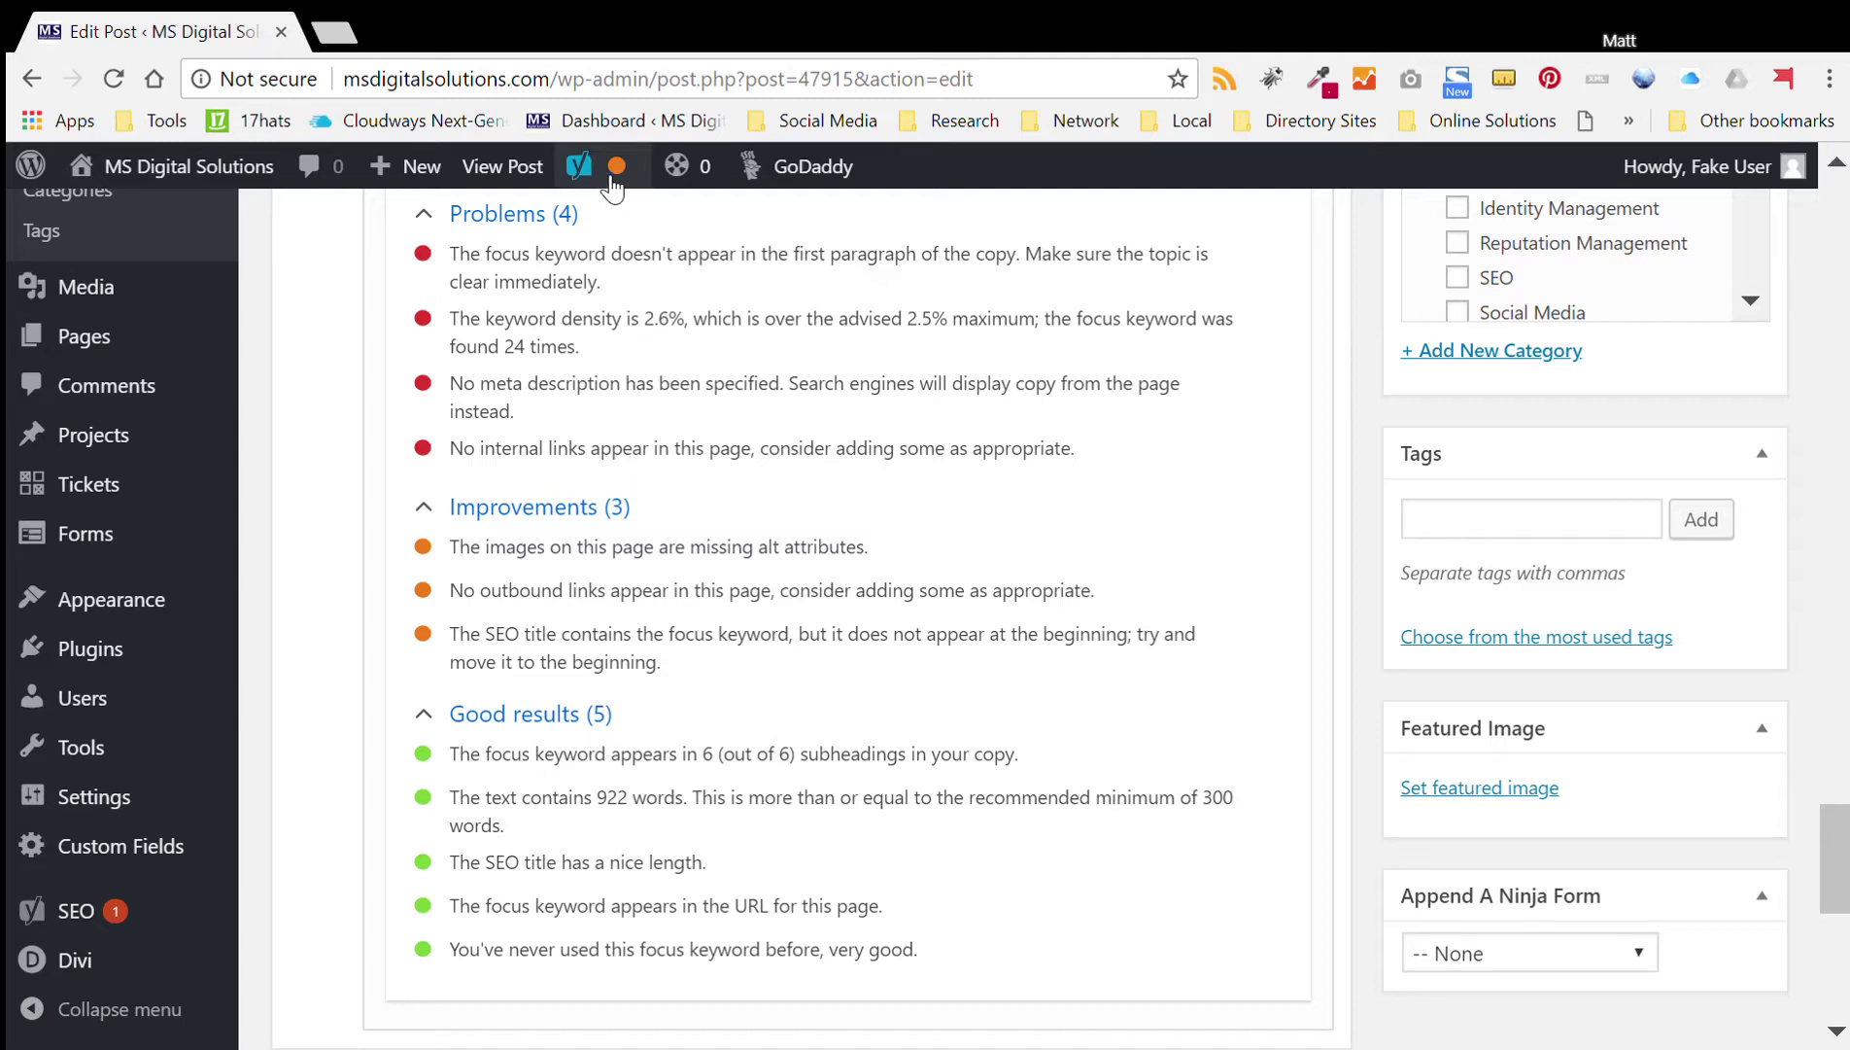
mouse_move(613, 188)
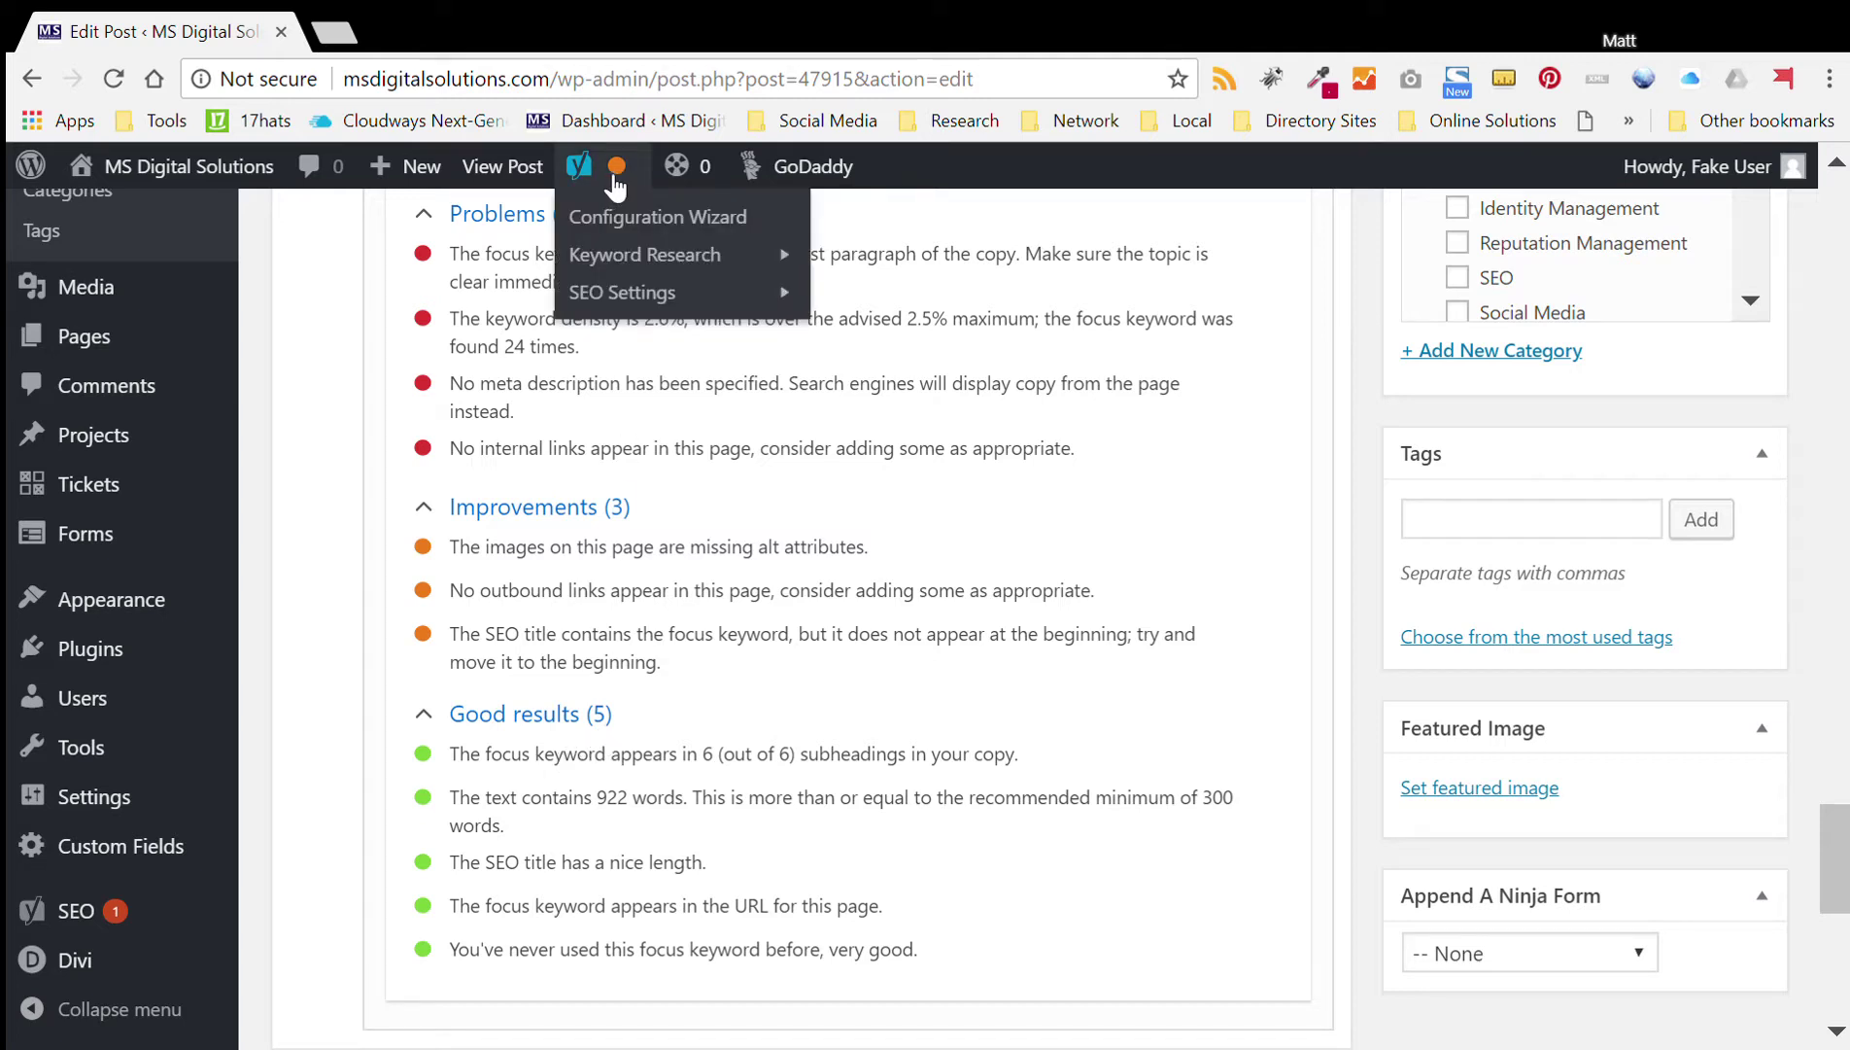
Open the snippet editor and examine its SEO title, slug and meta description fields
scroll(913, 532, "up", 6)
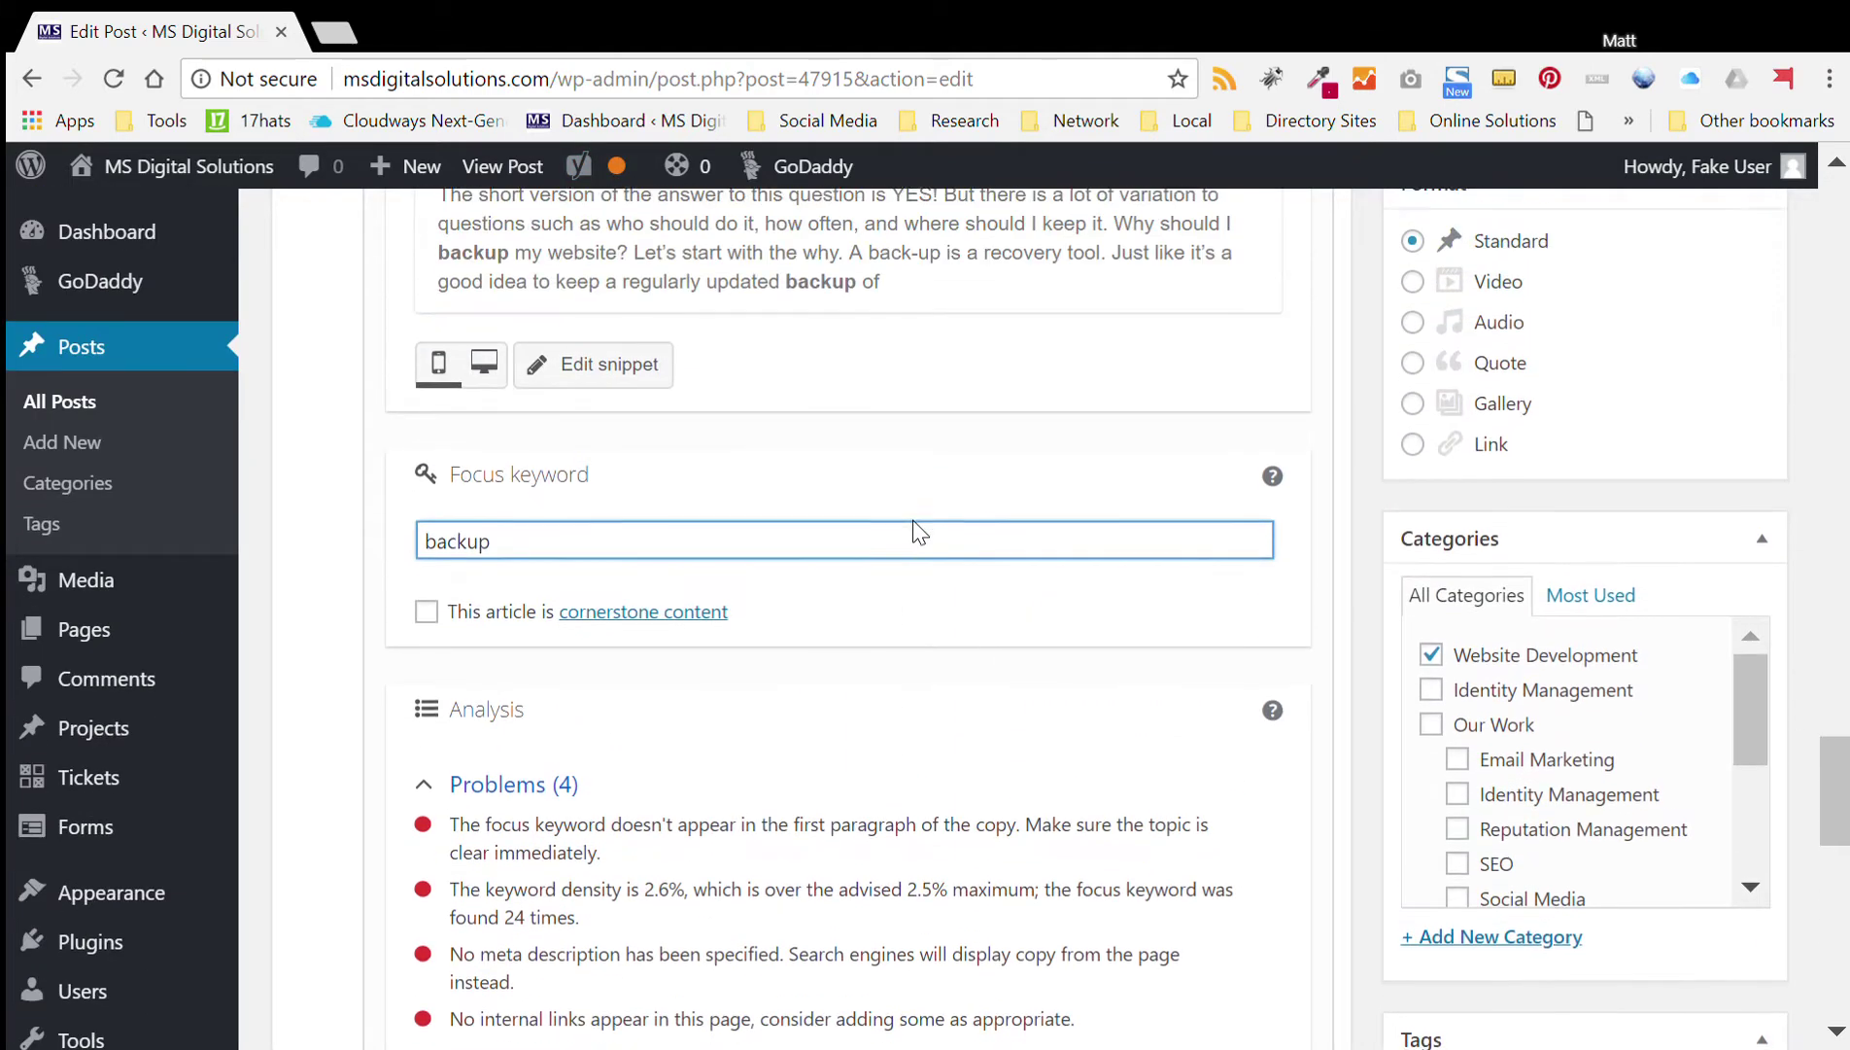
scroll(908, 537, "up", 3)
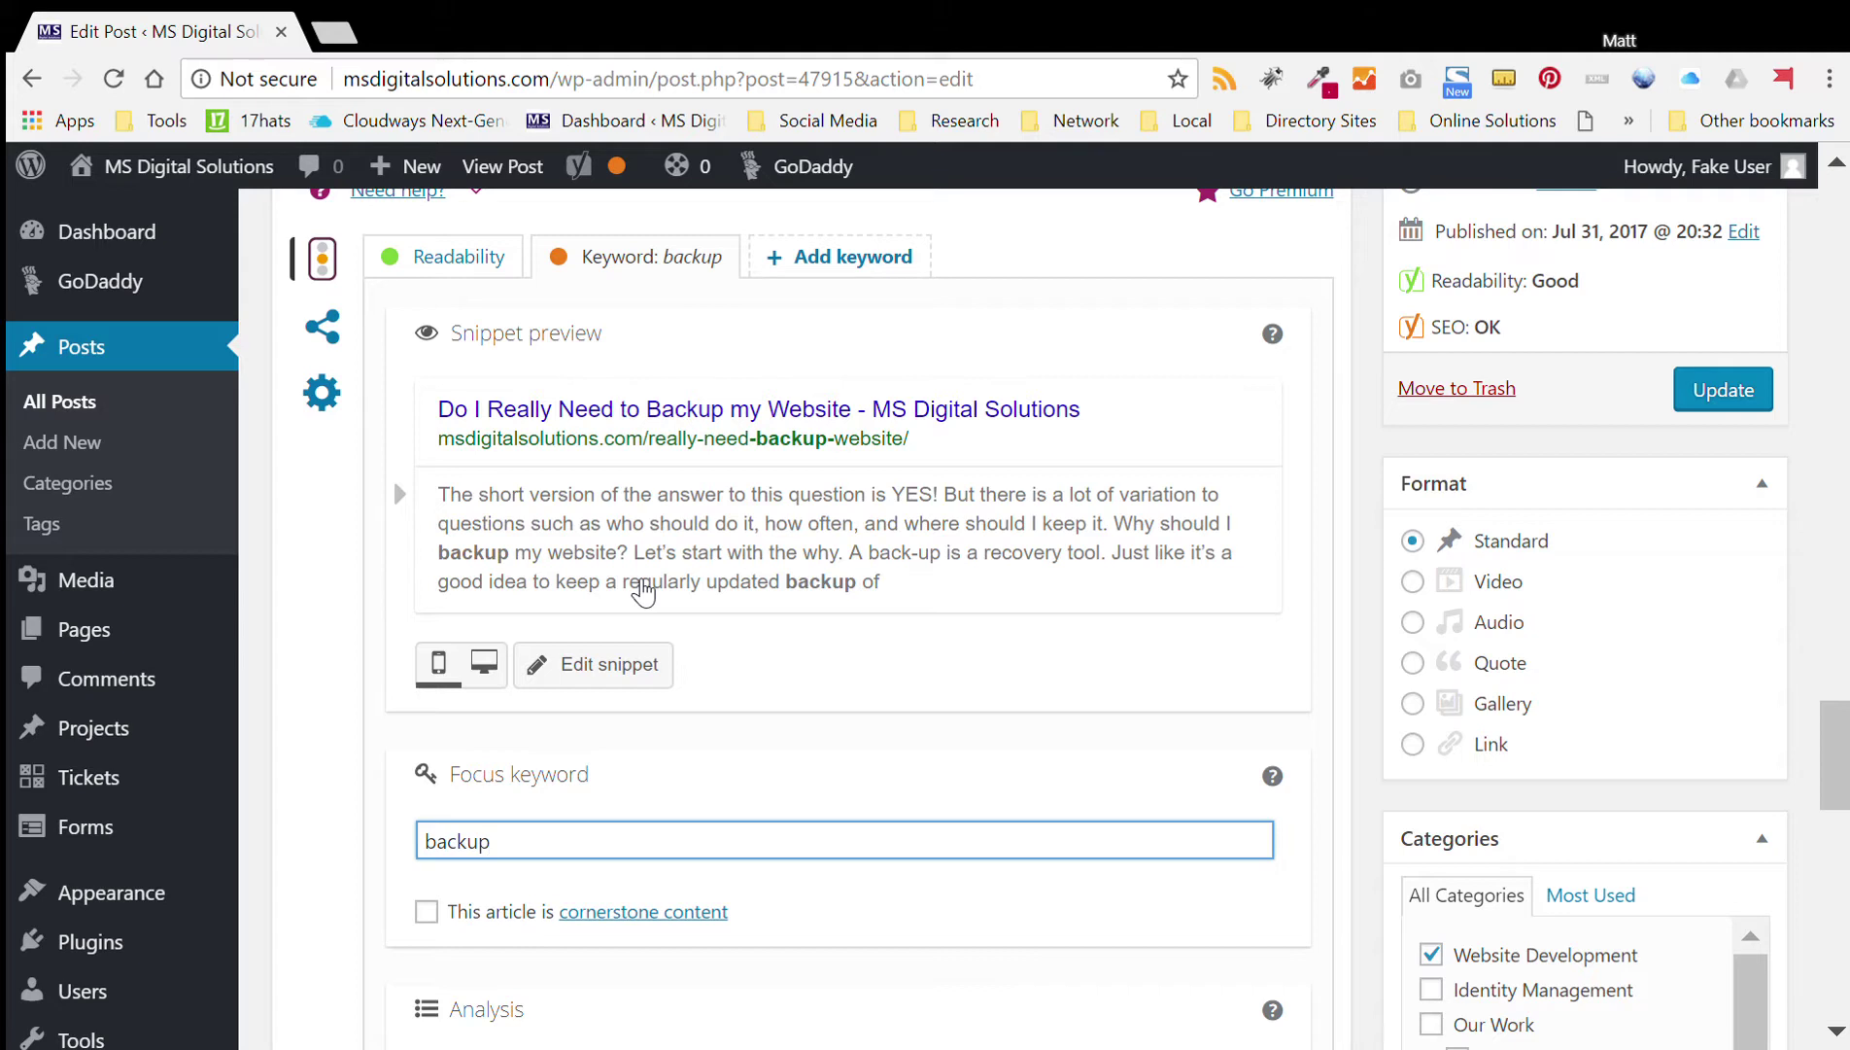
left_click(588, 668)
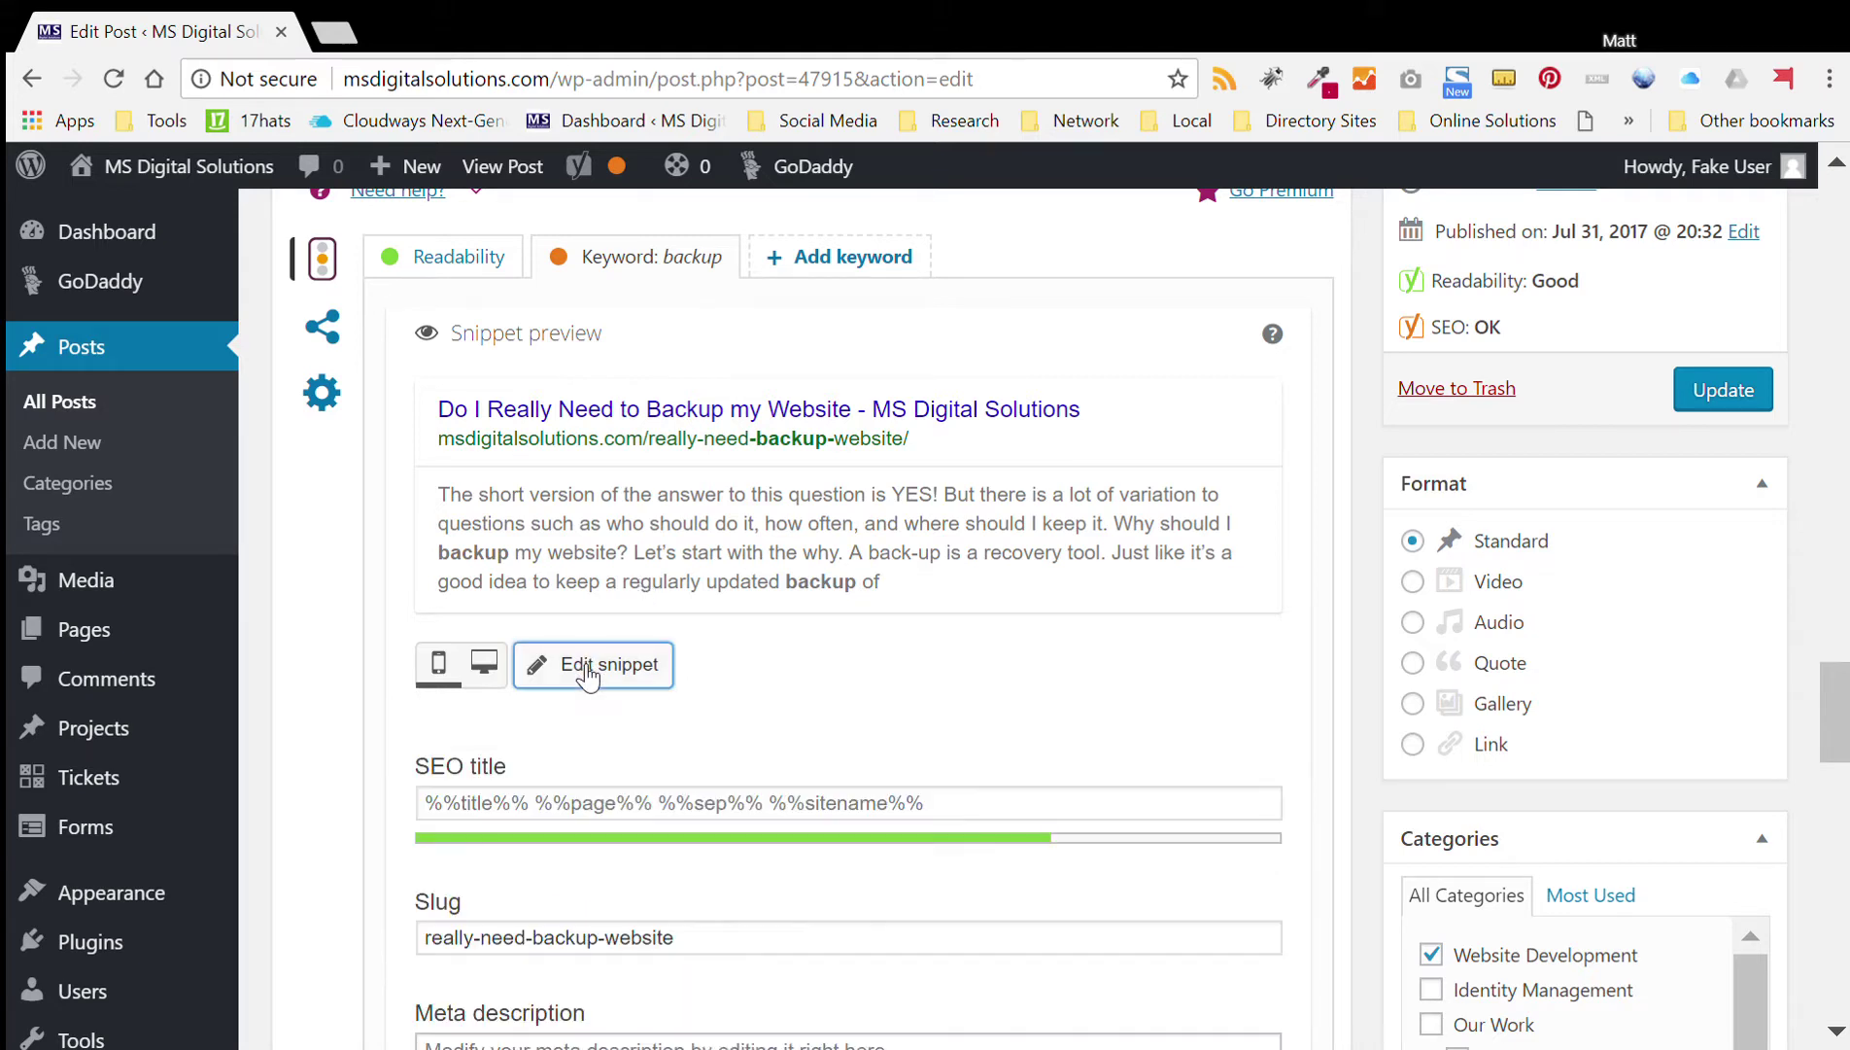
scroll(816, 660, "down", 2)
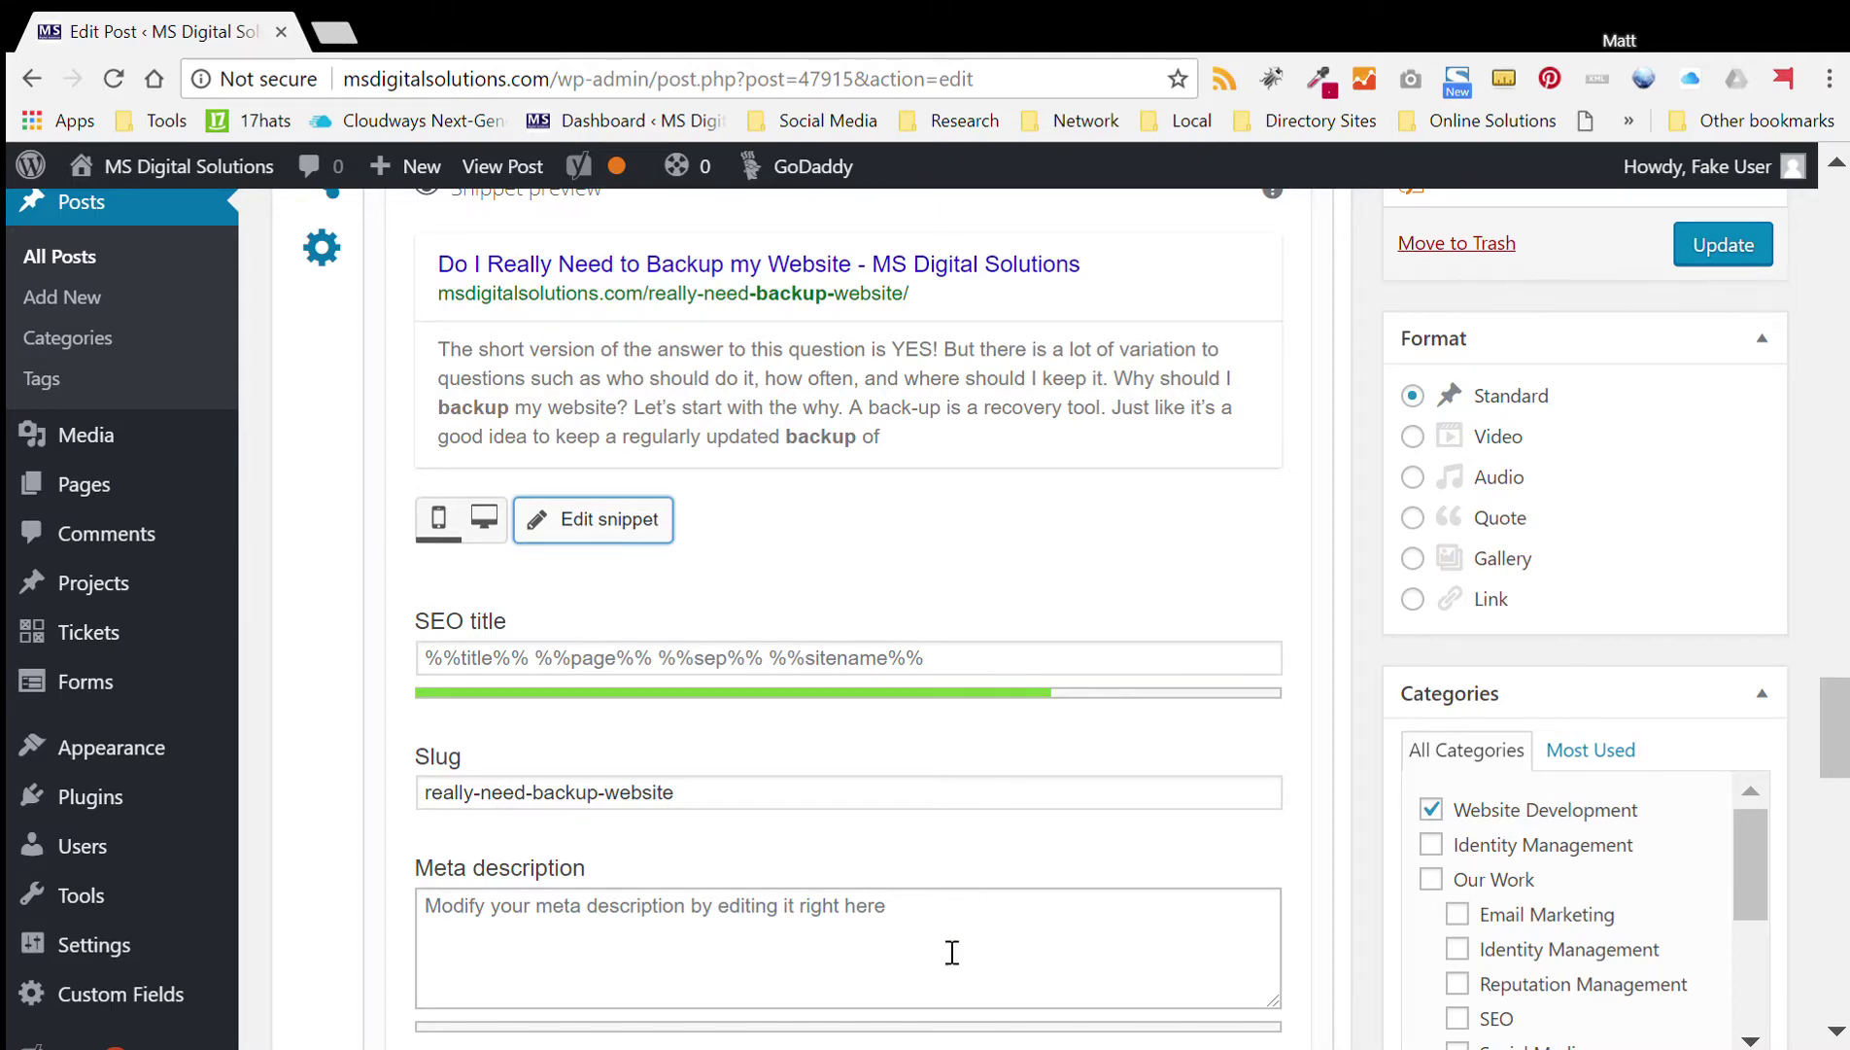
scroll(764, 987, "down", 2)
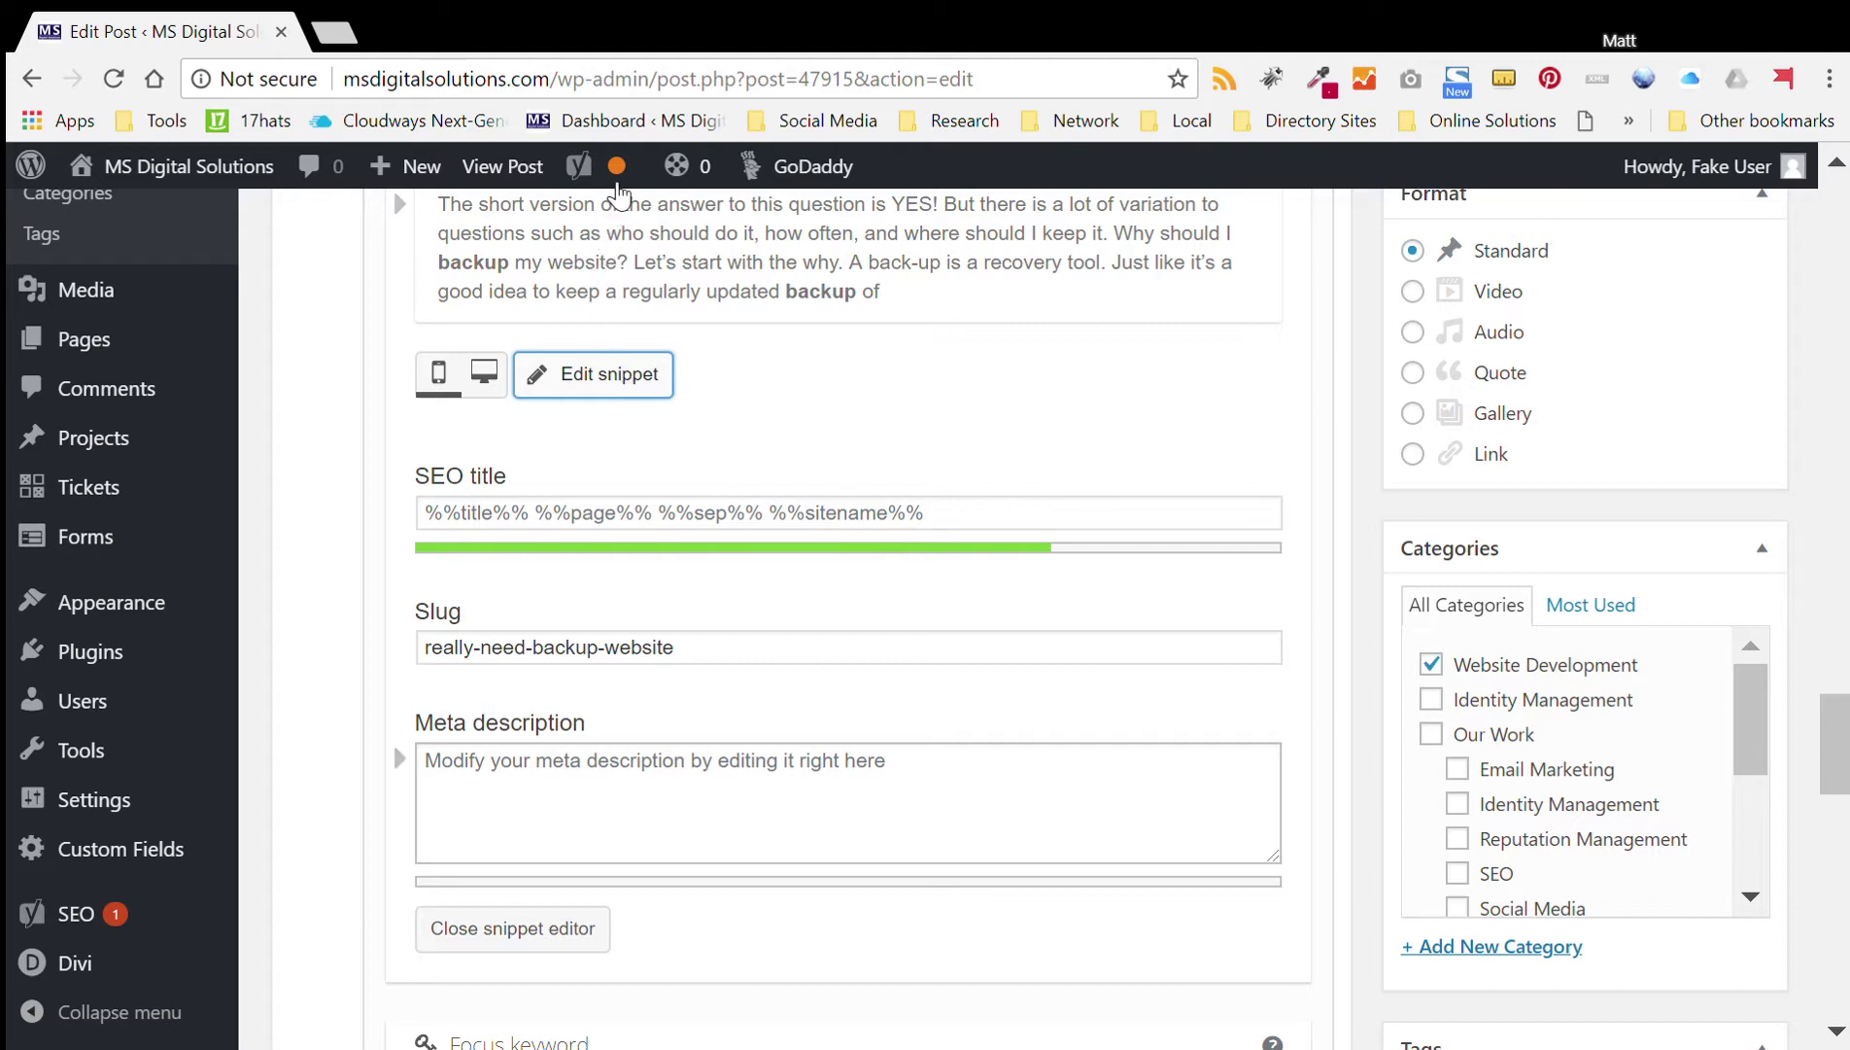
Update the published post to save its focus keyword
mouse_move(619, 180)
left_click_drag(1844, 803, 1844, 666)
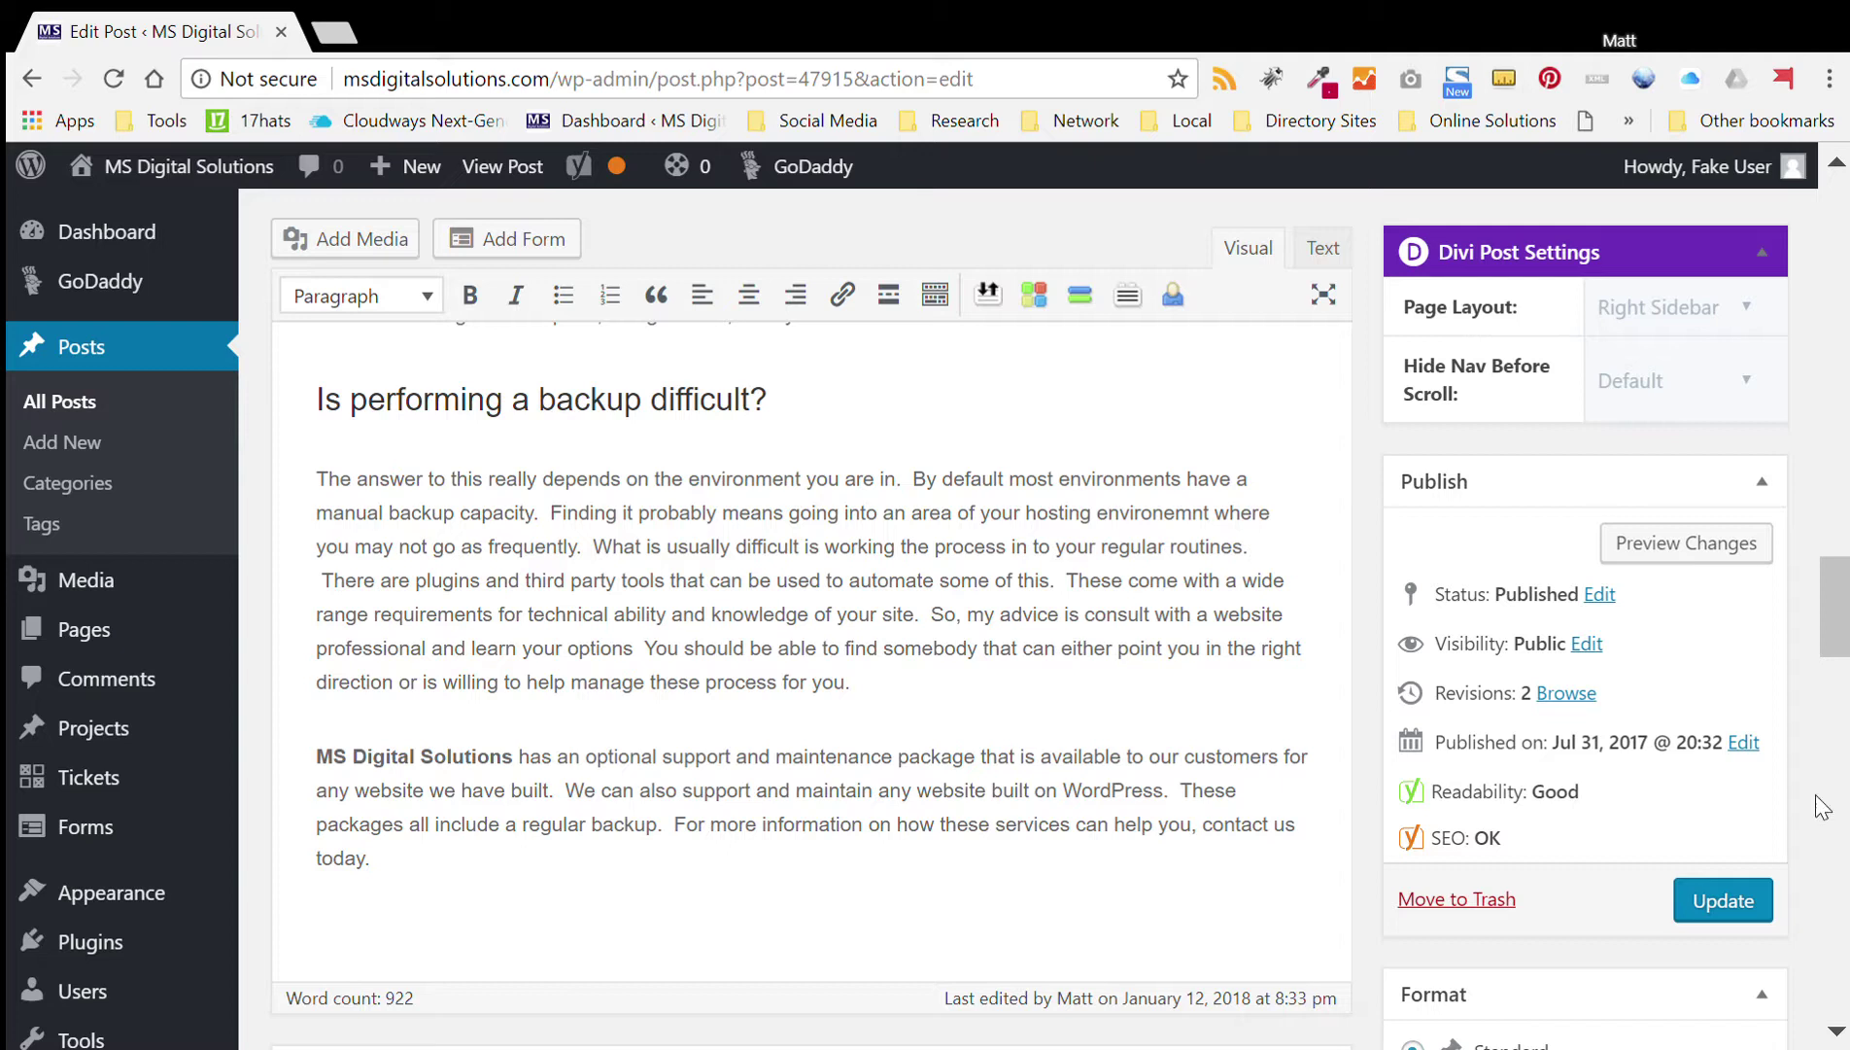
left_click(1708, 900)
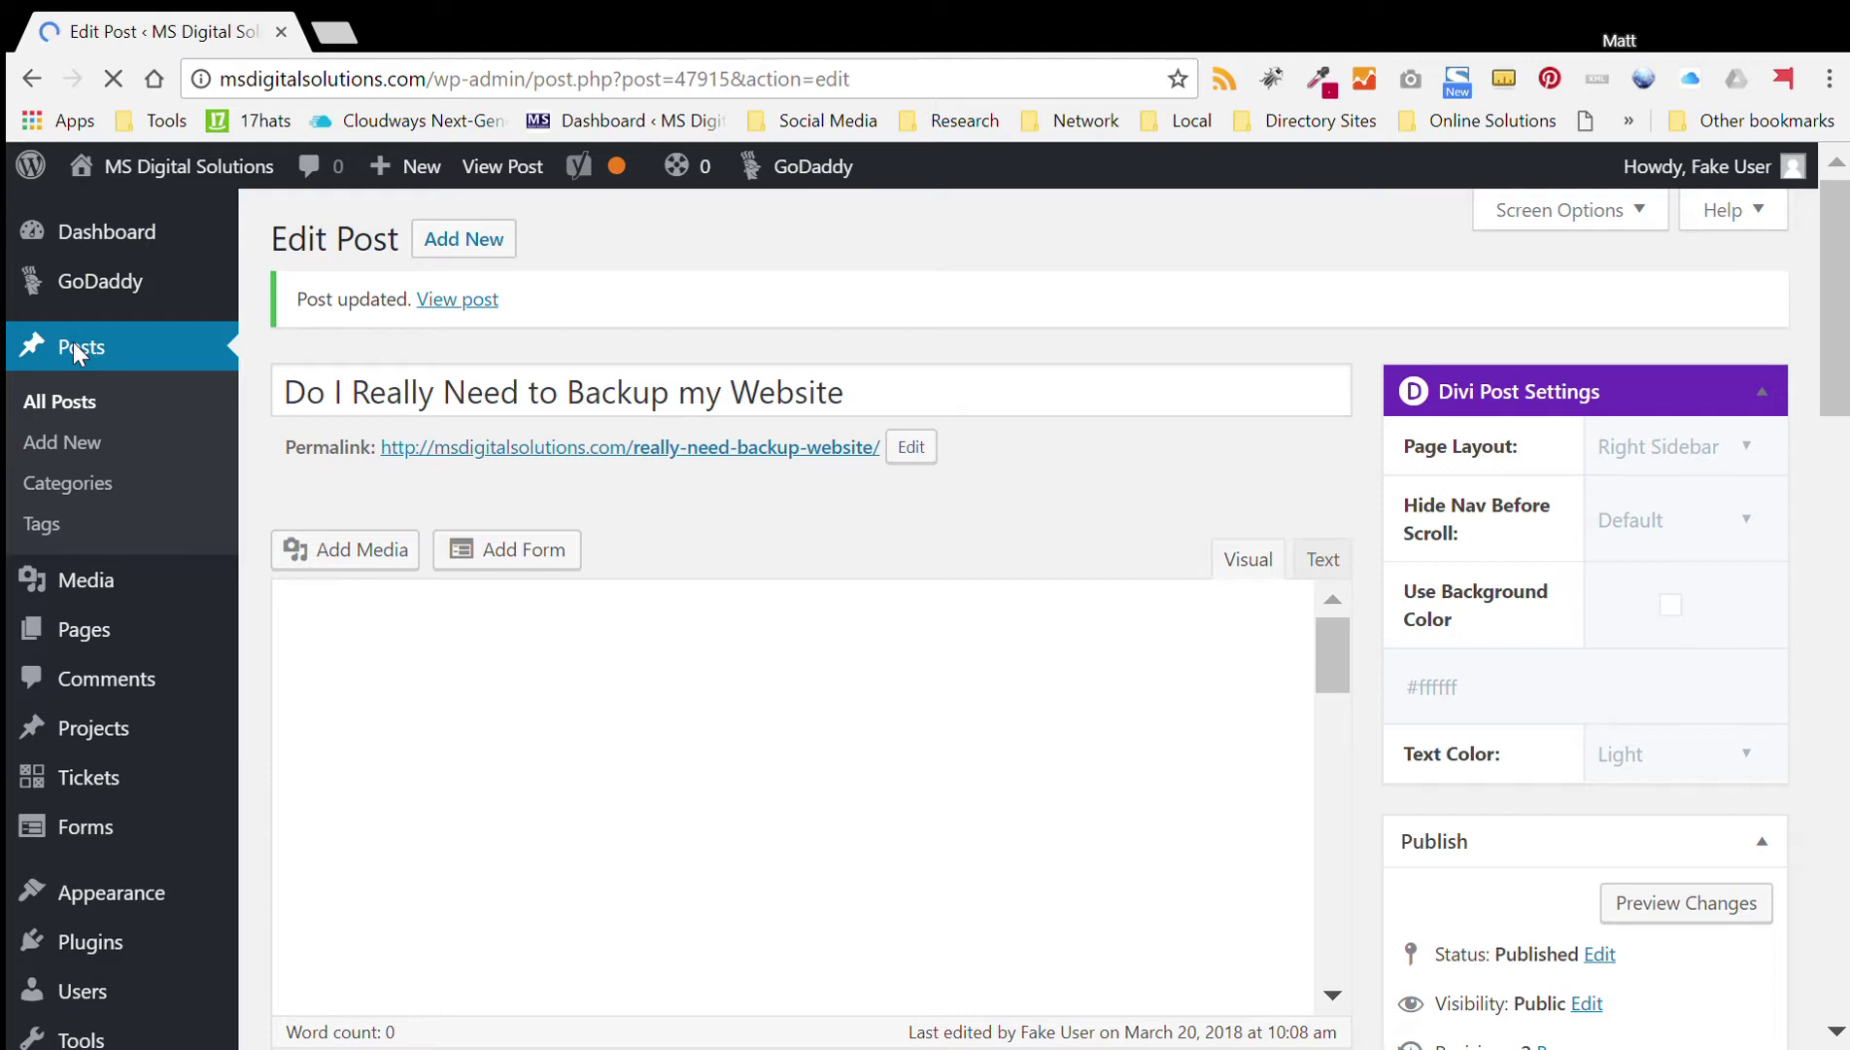
Return to the list of all posts and check the SEO indicator of the backup post
left_click(73, 344)
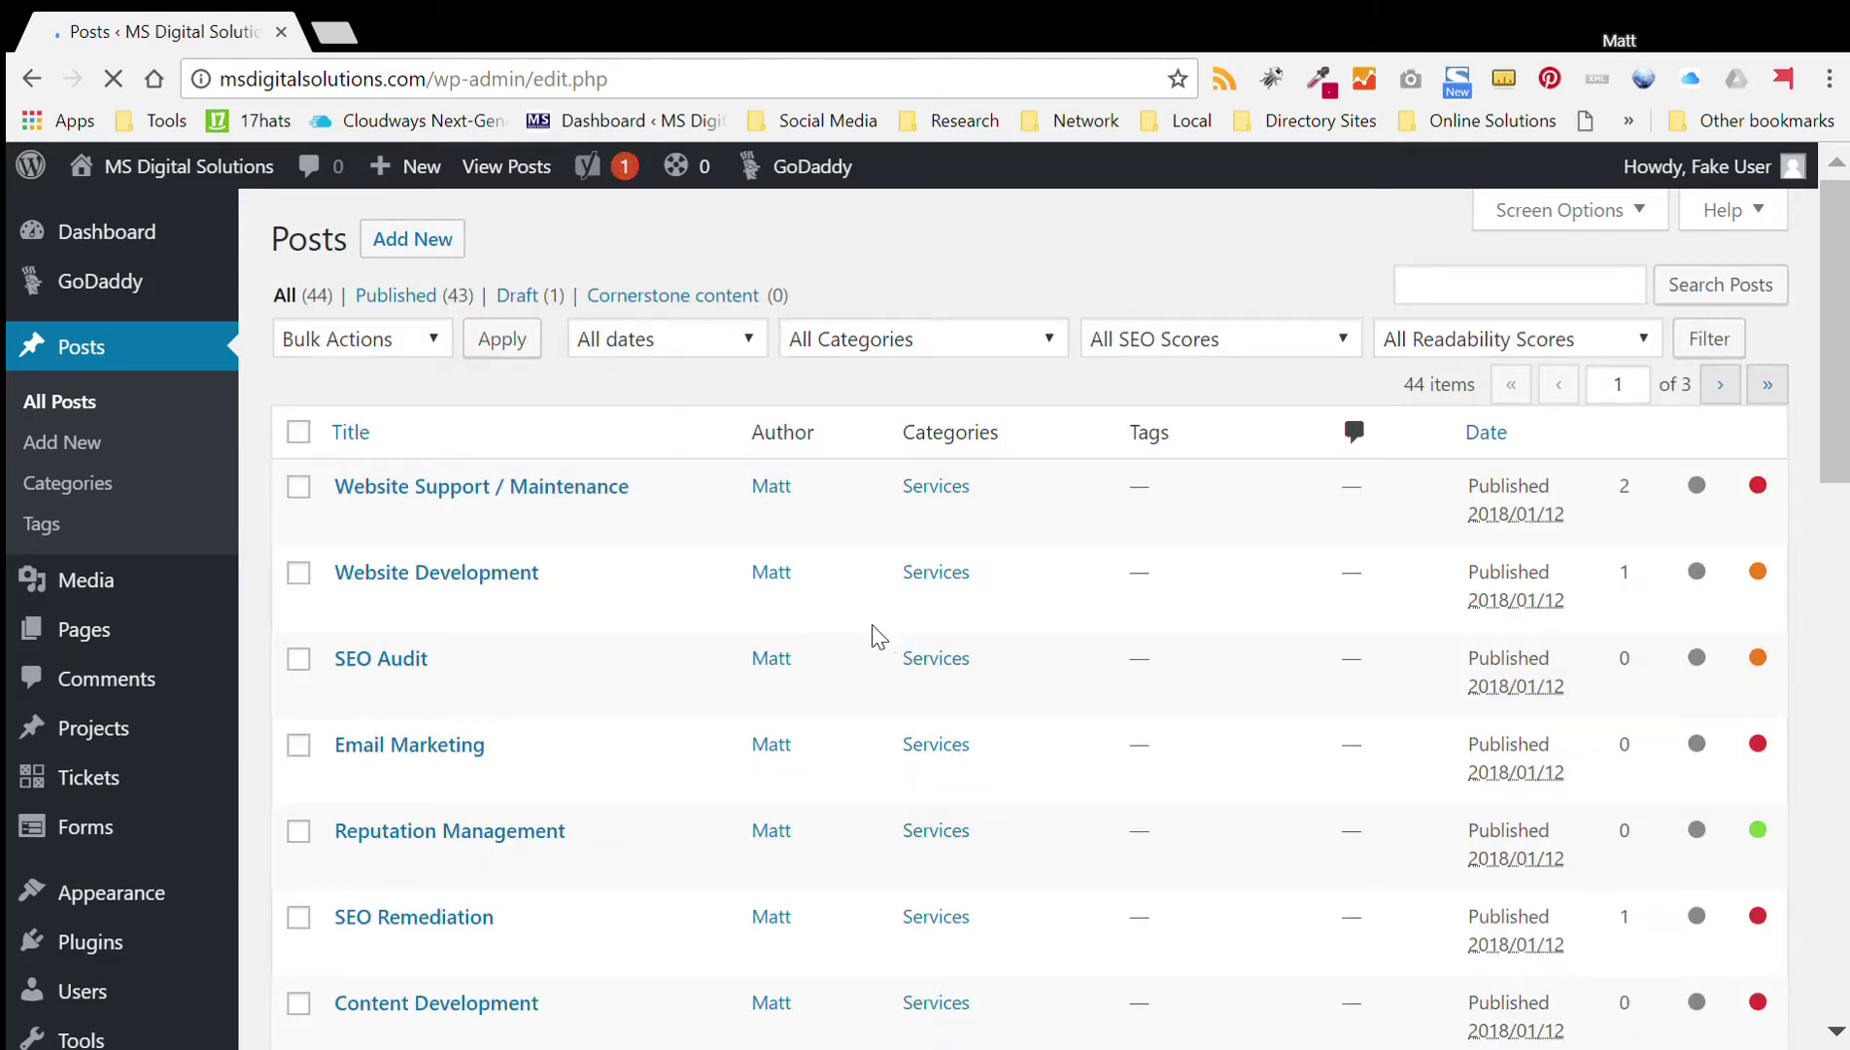
scroll(1114, 648, "down", 1)
scroll(1114, 648, "down", 4)
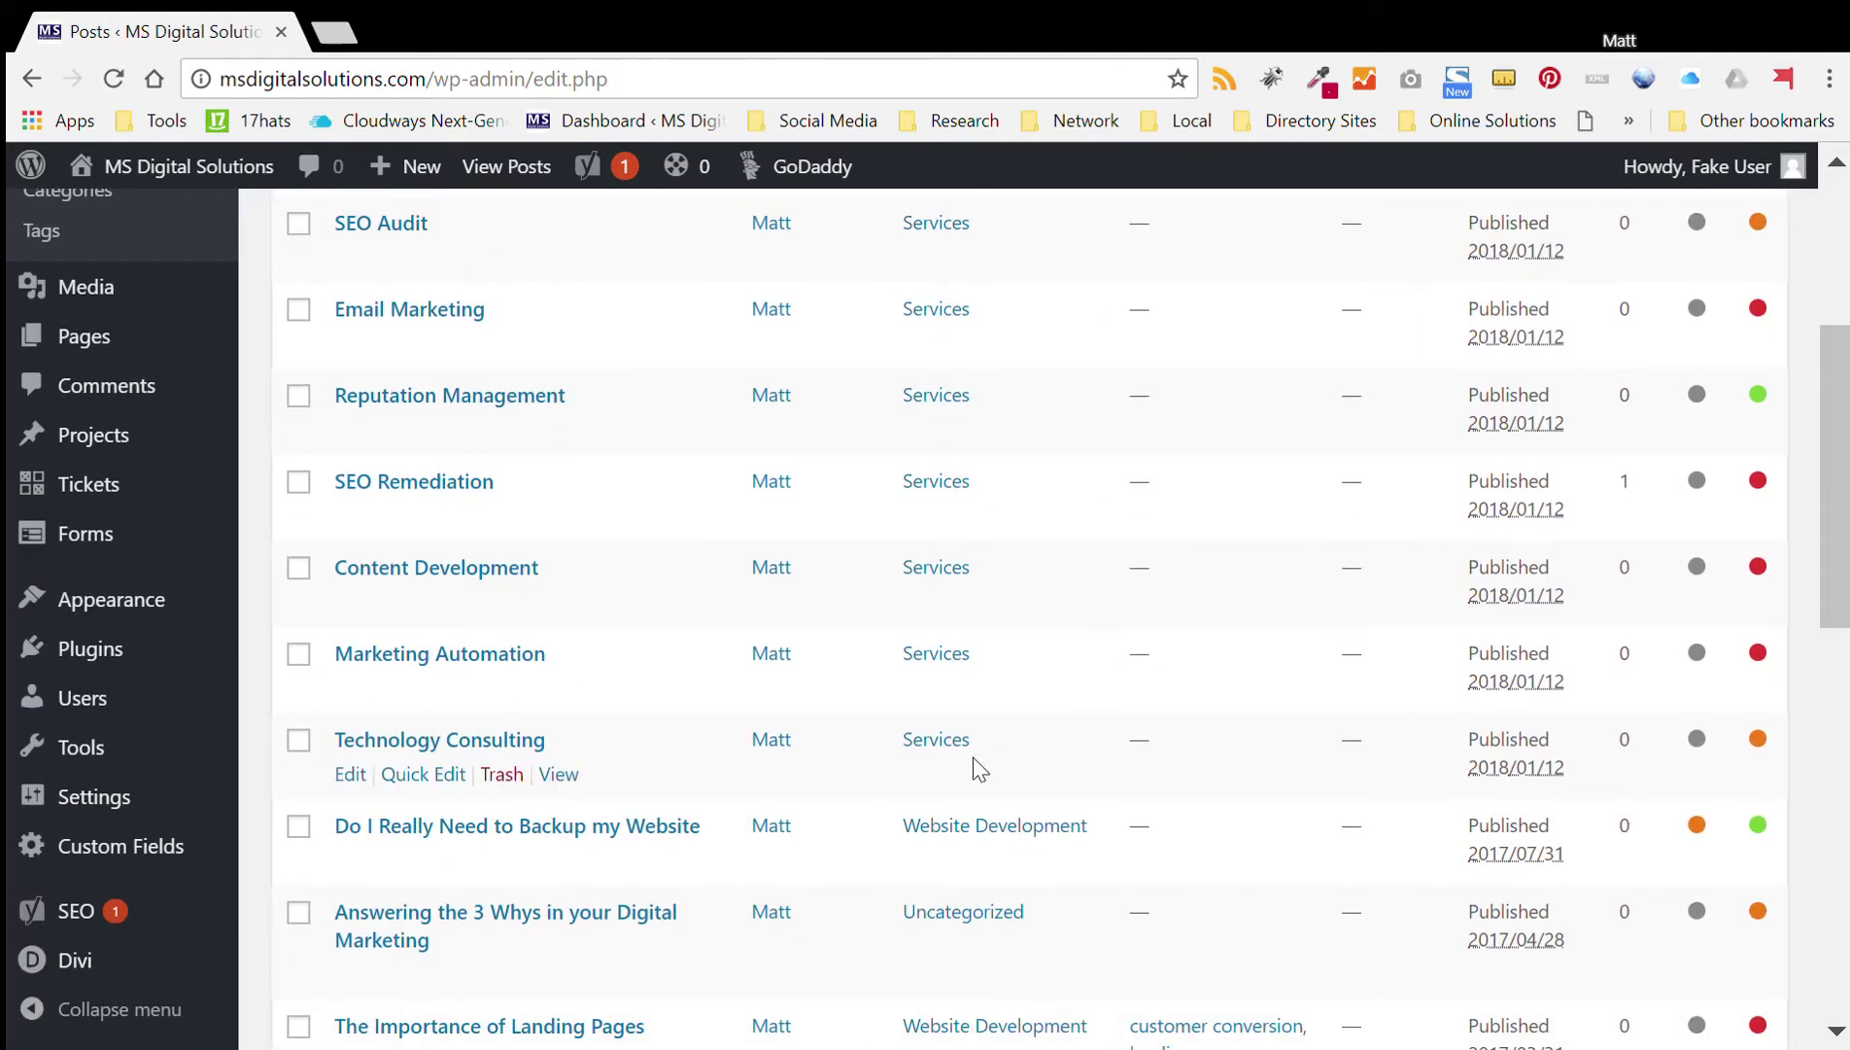